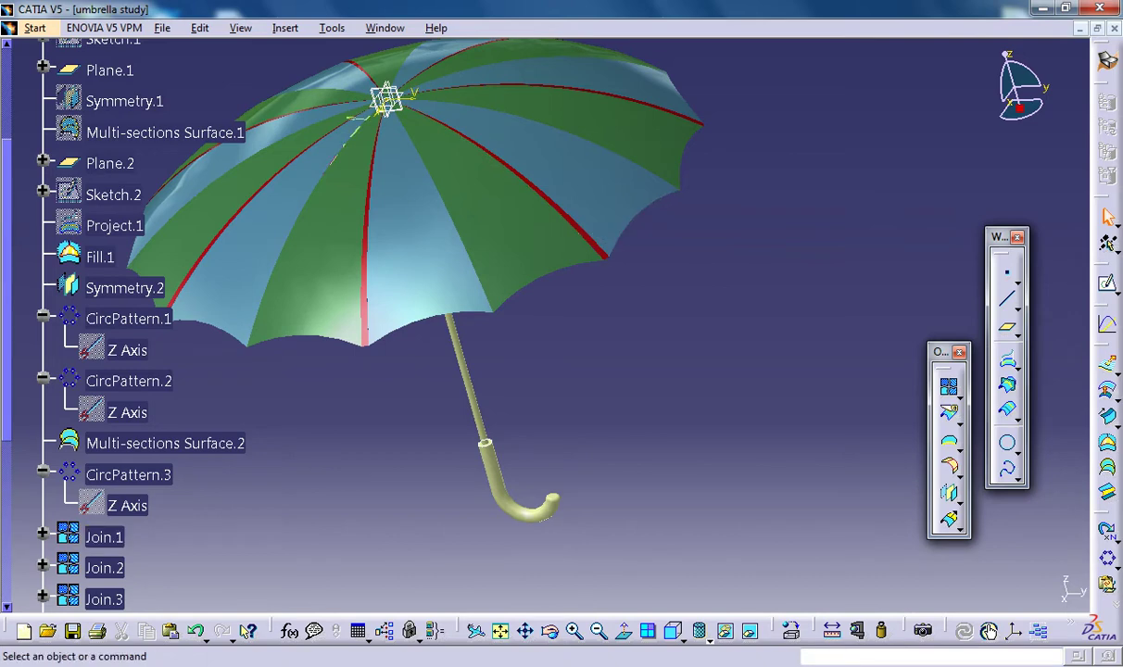
Switch to umb wip.CATPart to examine the reference umbrella's tip balls, and return to the umbrella study part
left_click(284, 28)
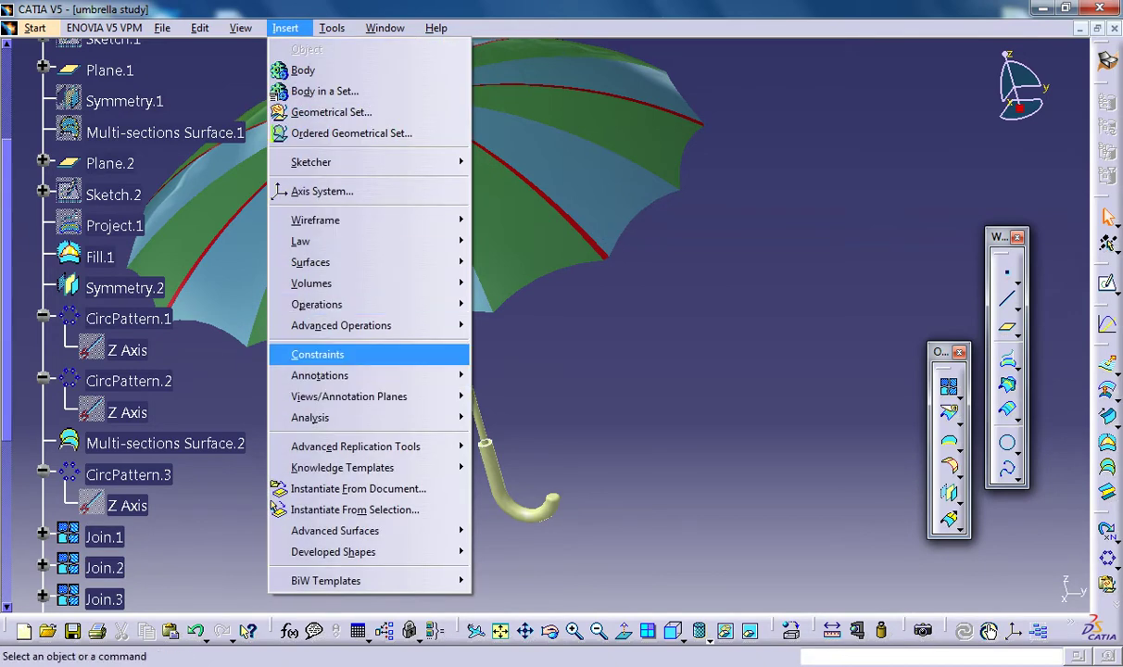
mouse_move(384, 28)
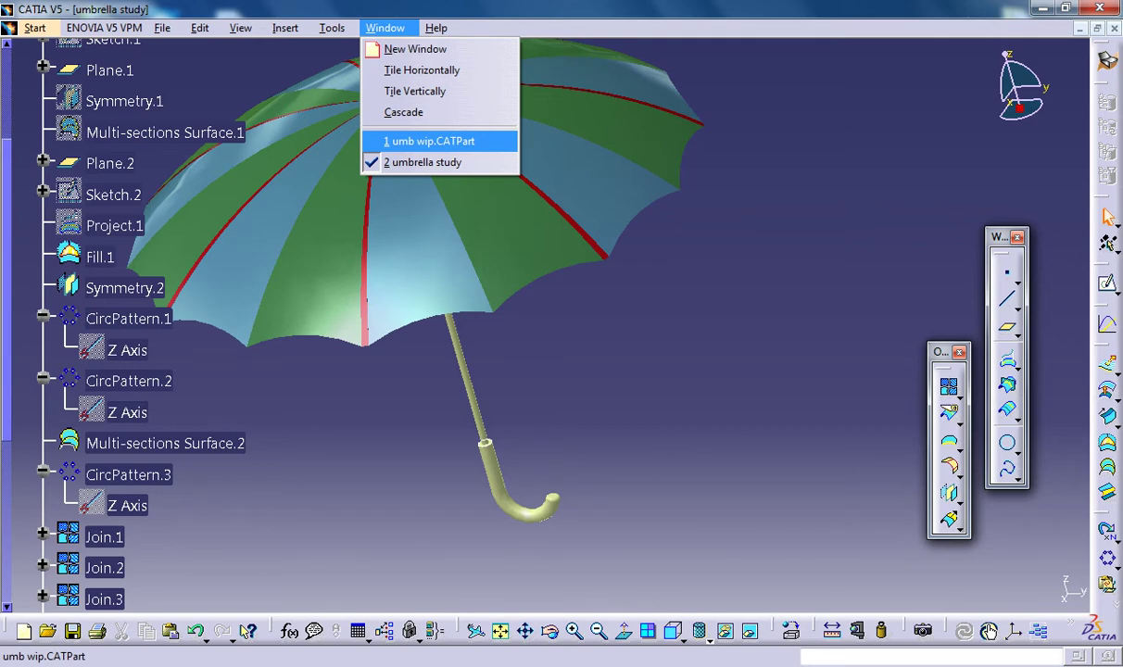
key("Return")
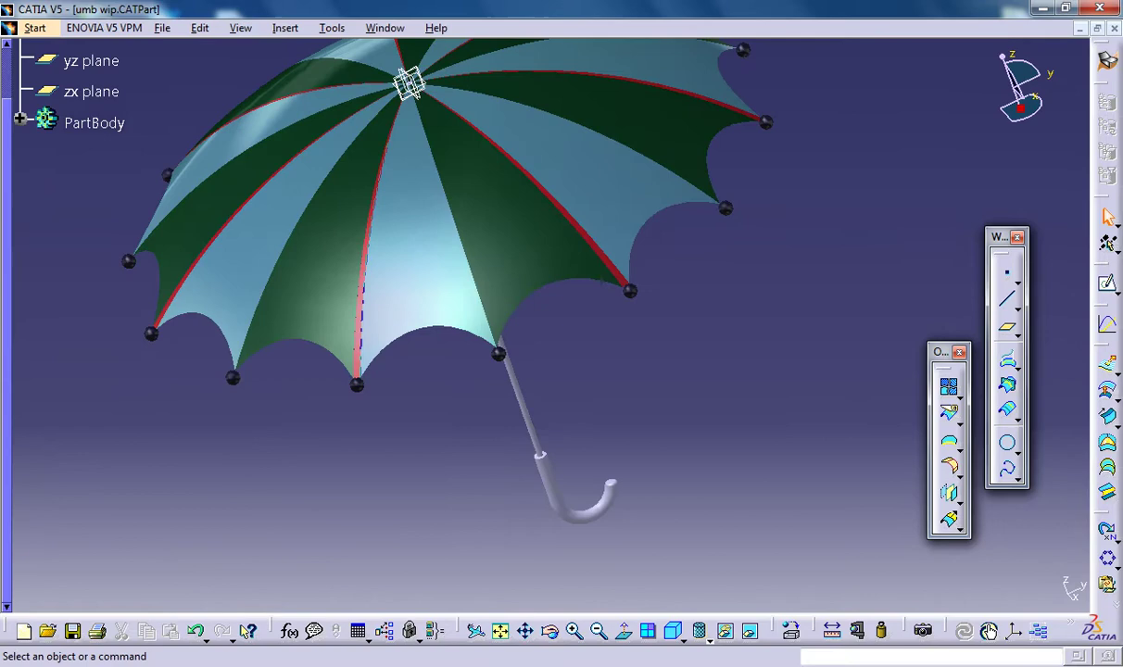
mouse_move(426, 281)
middle_mouse_down()
mouse_move(634, 167)
mouse_move(575, 208)
mouse_move(429, 259)
middle_mouse_up()
left_click(385, 28)
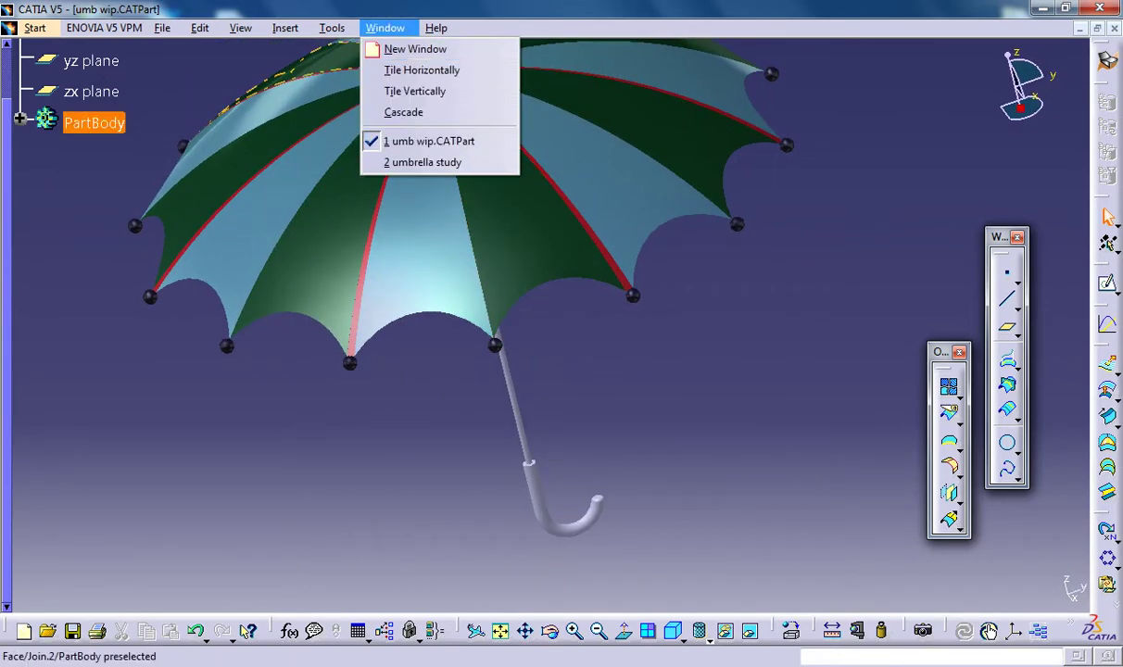
key("Up")
key("Return")
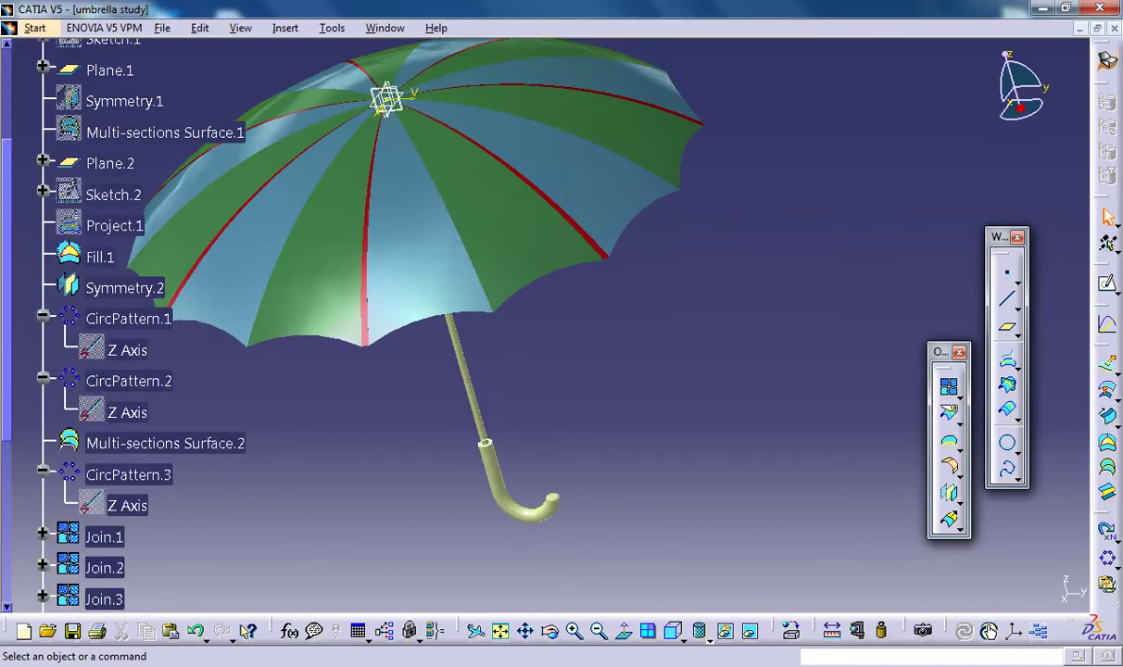
Create a point by coordinates above the umbrella's apex at X 0 mm, Y 0 mm and Z 2 mm, referenced to the origin
middle_click_drag(545, 325, 514, 272)
middle_click_drag(448, 158, 562, 239)
left_click(601, 328)
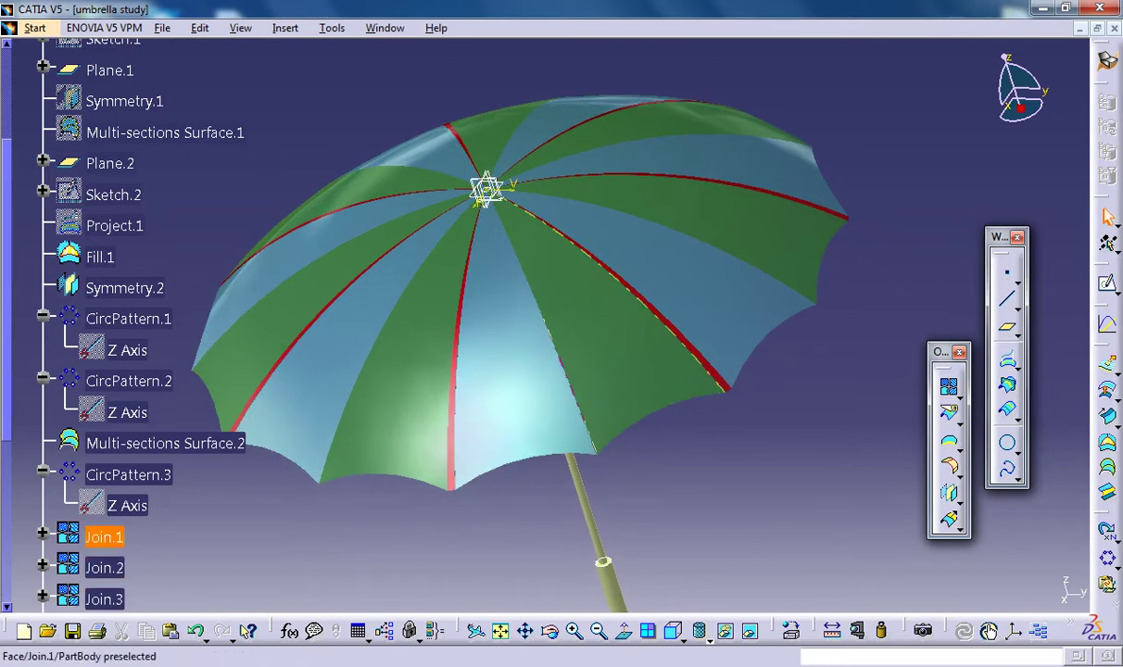
mouse_move(487, 191)
middle_mouse_down()
mouse_move(546, 263)
mouse_move(559, 129)
middle_mouse_up()
left_click(545, 263)
middle_click_drag(599, 231, 572, 370)
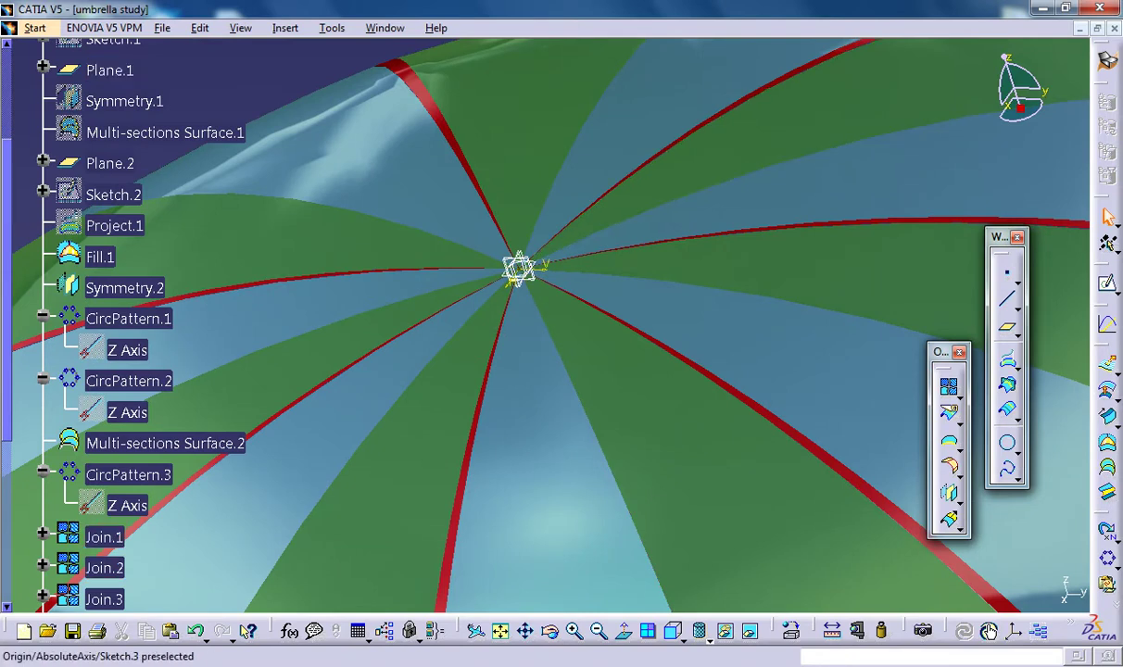
left_click(519, 269)
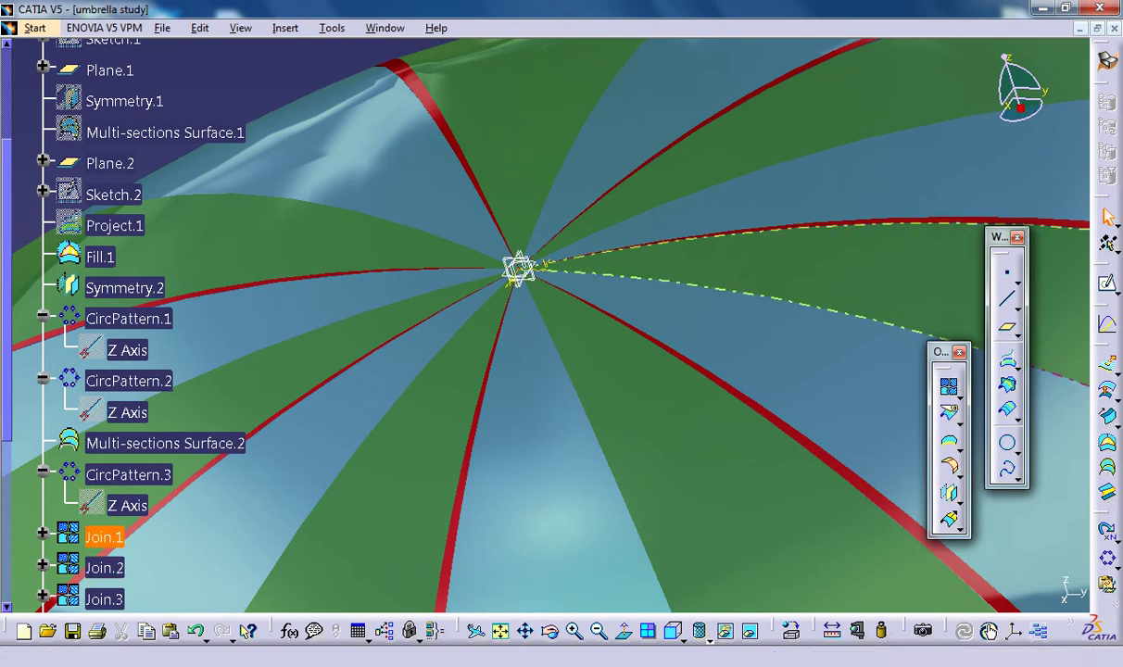
left_click(285, 28)
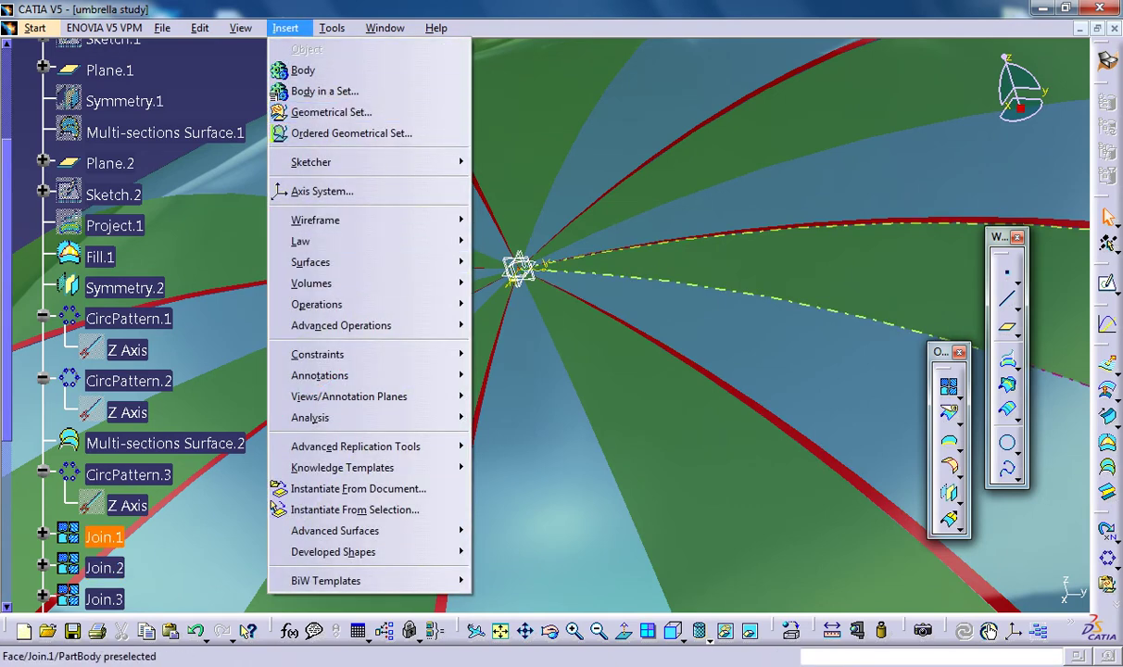
key("Escape")
left_click(1007, 272)
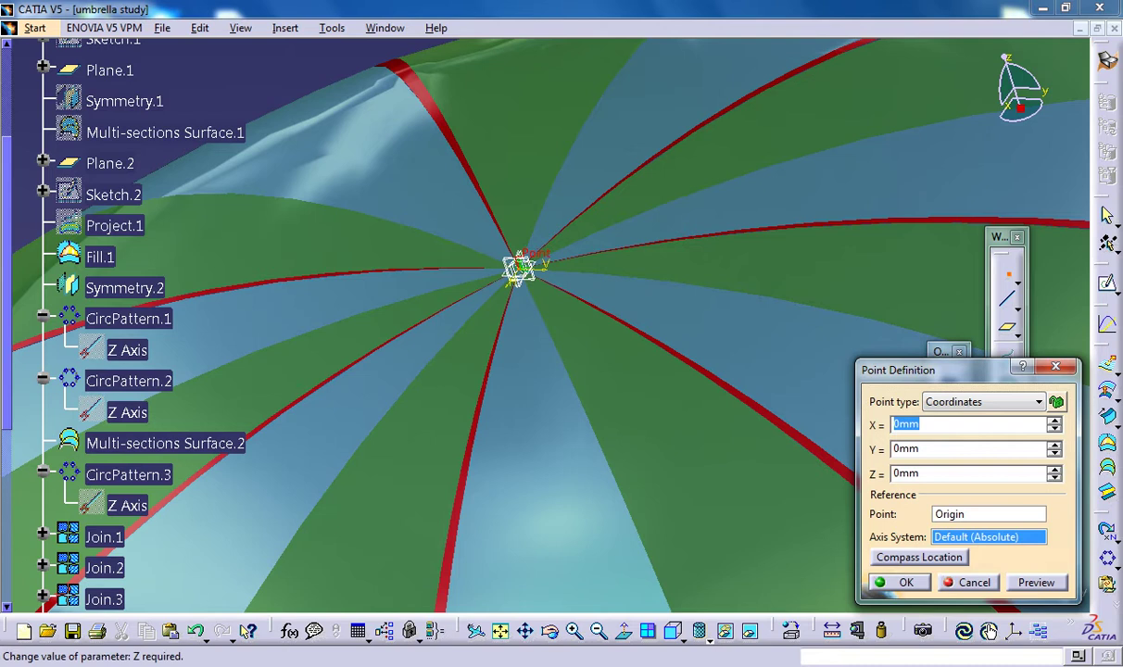
left_click_drag(921, 473, 895, 474)
key("Return")
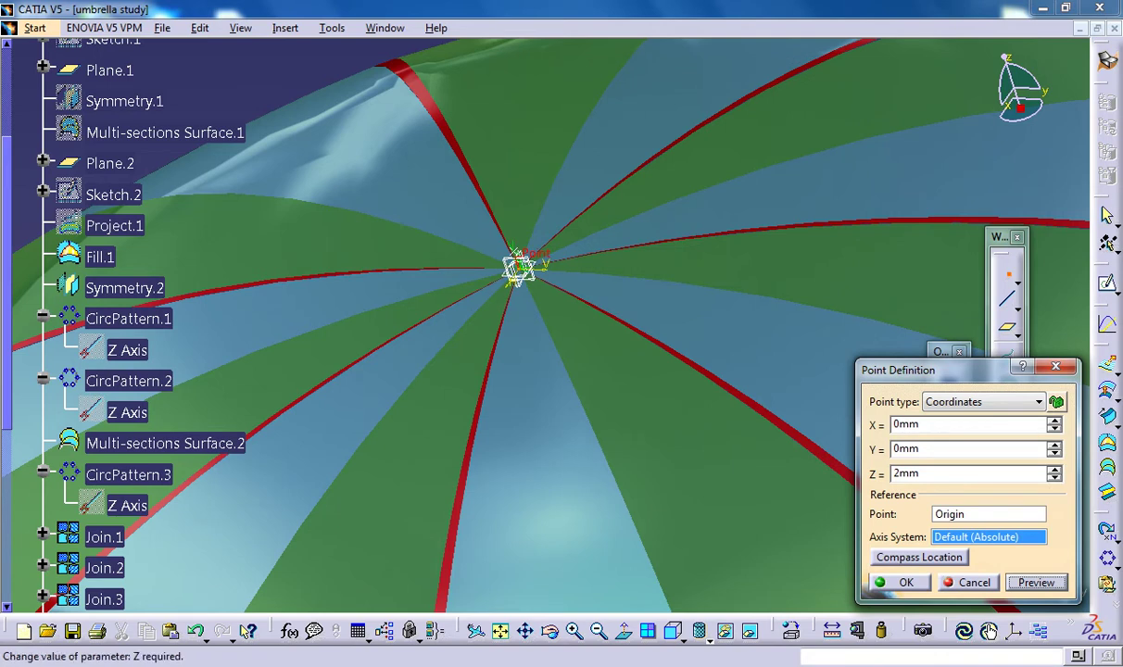
left_click(896, 473)
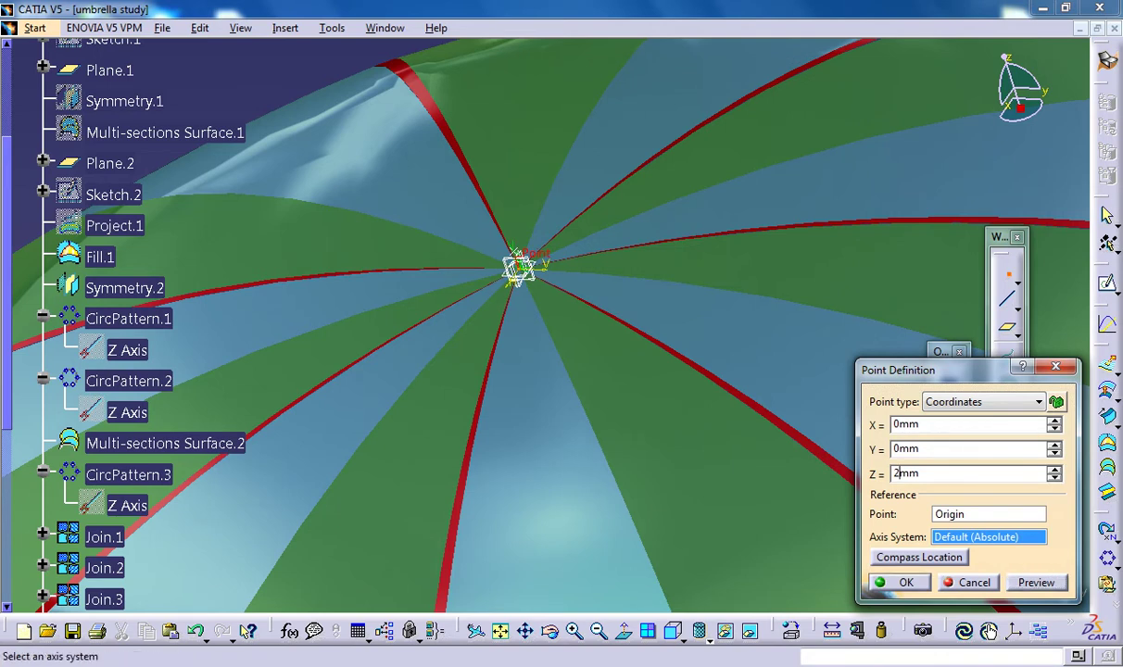
key("Return")
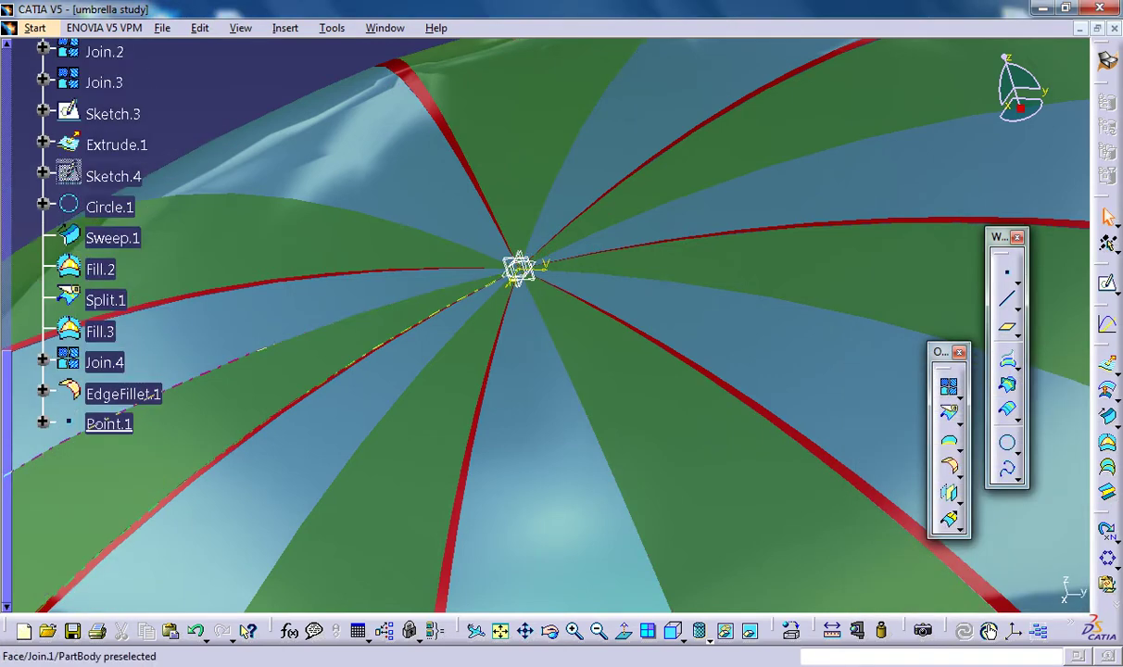
Create a complete sphere surface centred on Point.1 at the umbrella's apex with a radius of 1 mm
left_click(109, 425)
left_click(285, 28)
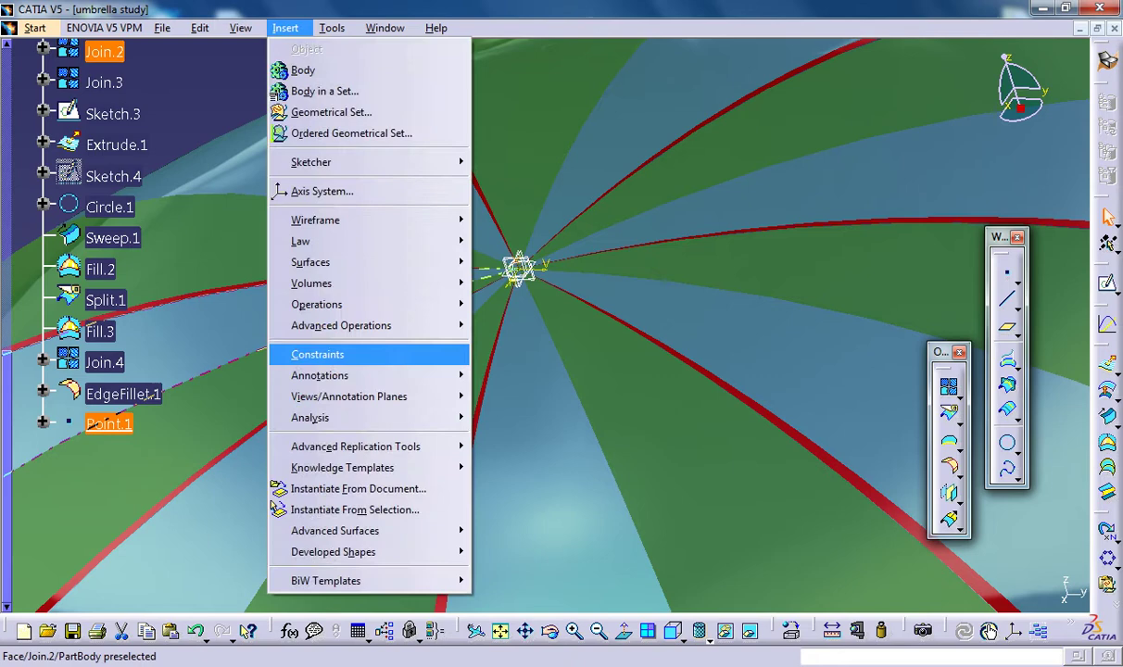
mouse_move(310, 263)
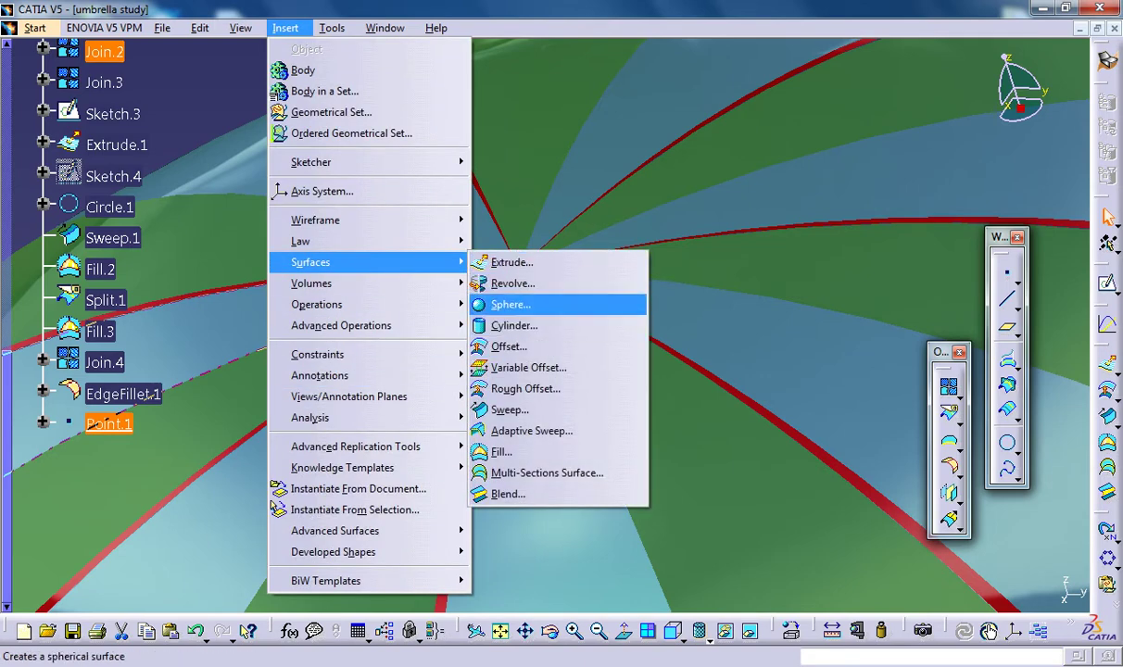
left_click(510, 304)
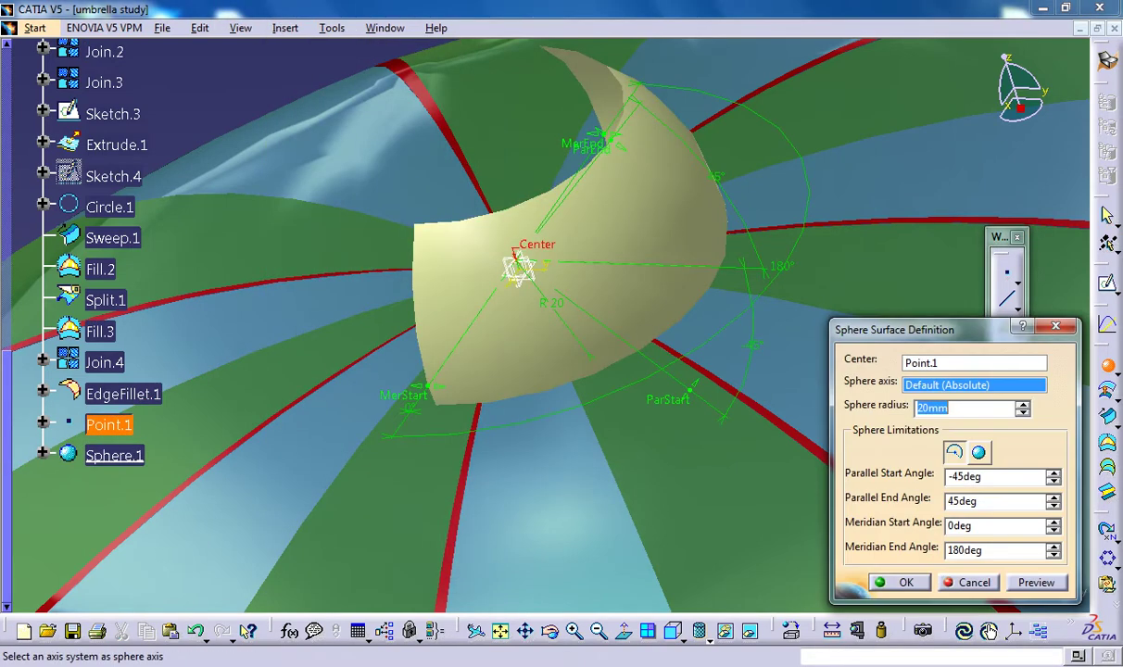
left_click(979, 452)
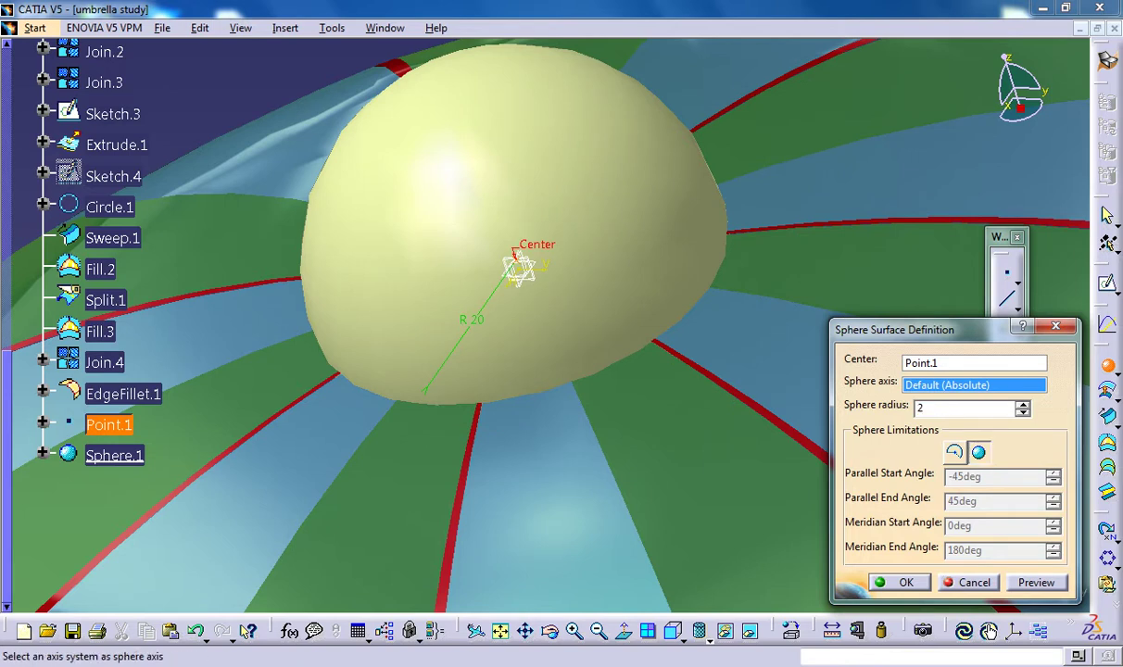
key("Return")
type("1mm")
key("Return")
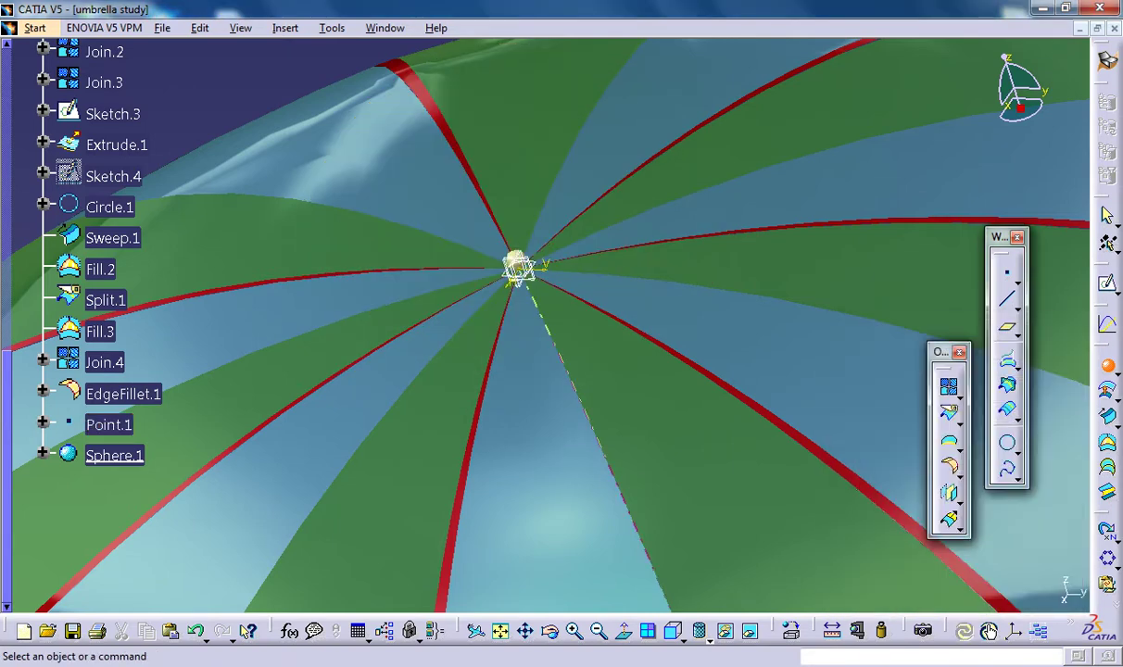
Hide the xy, yz and zx reference planes of the umbrella study part
middle_click_drag(503, 196, 503, 197)
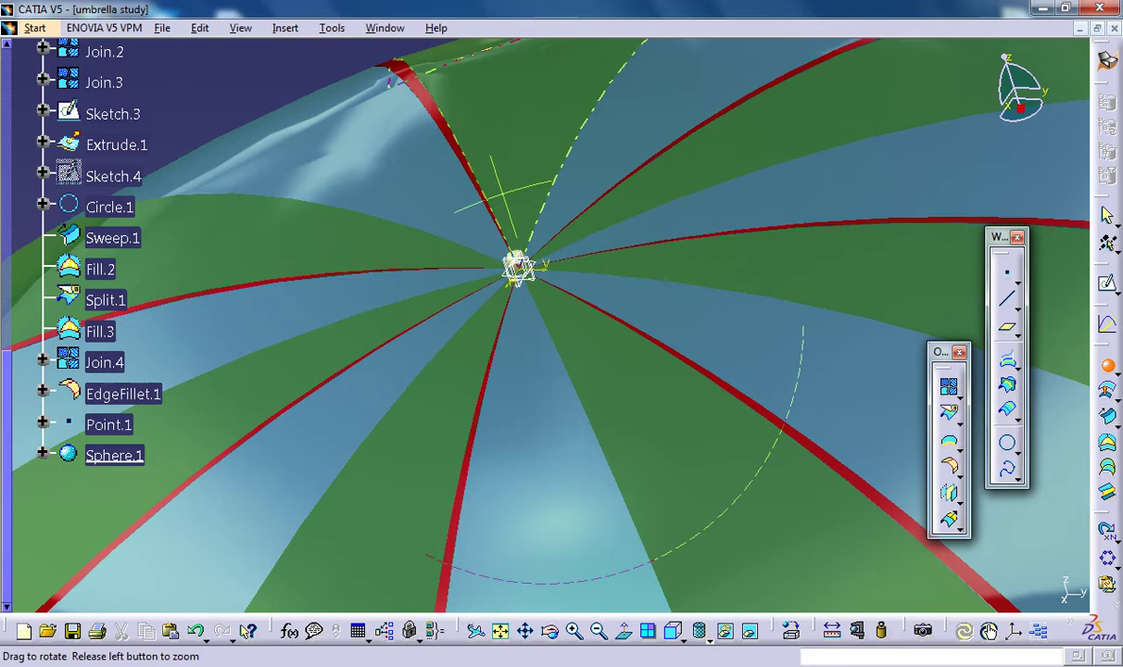
middle_click_drag(391, 82, 603, 100)
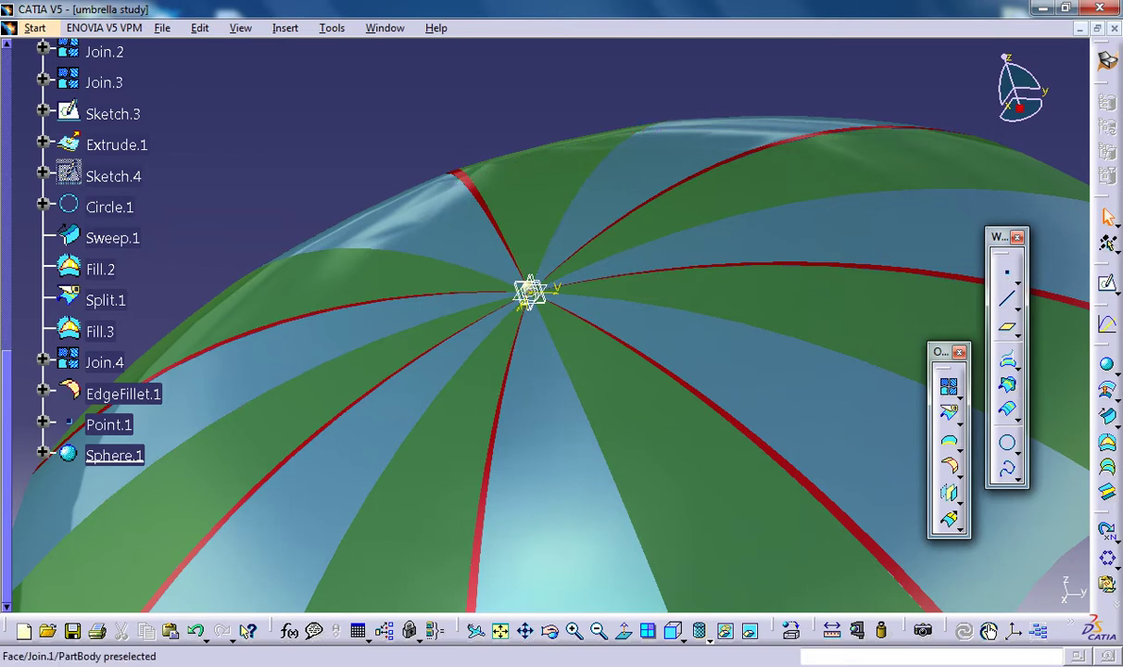
scroll(139, 324, "up", 6)
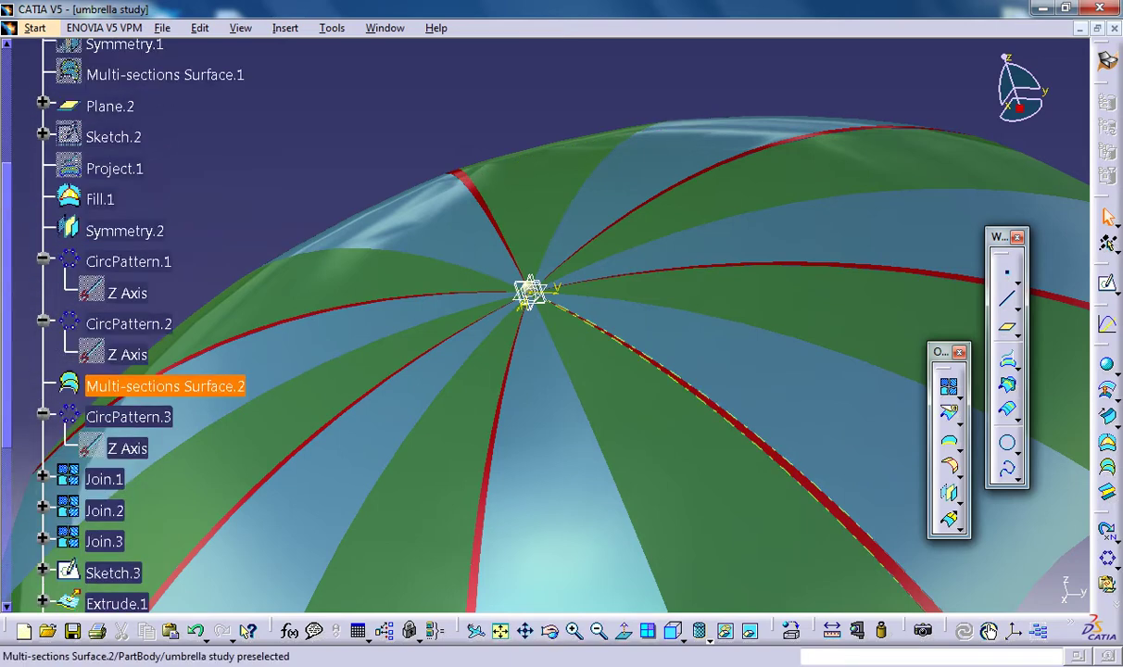
scroll(165, 417, "up", 6)
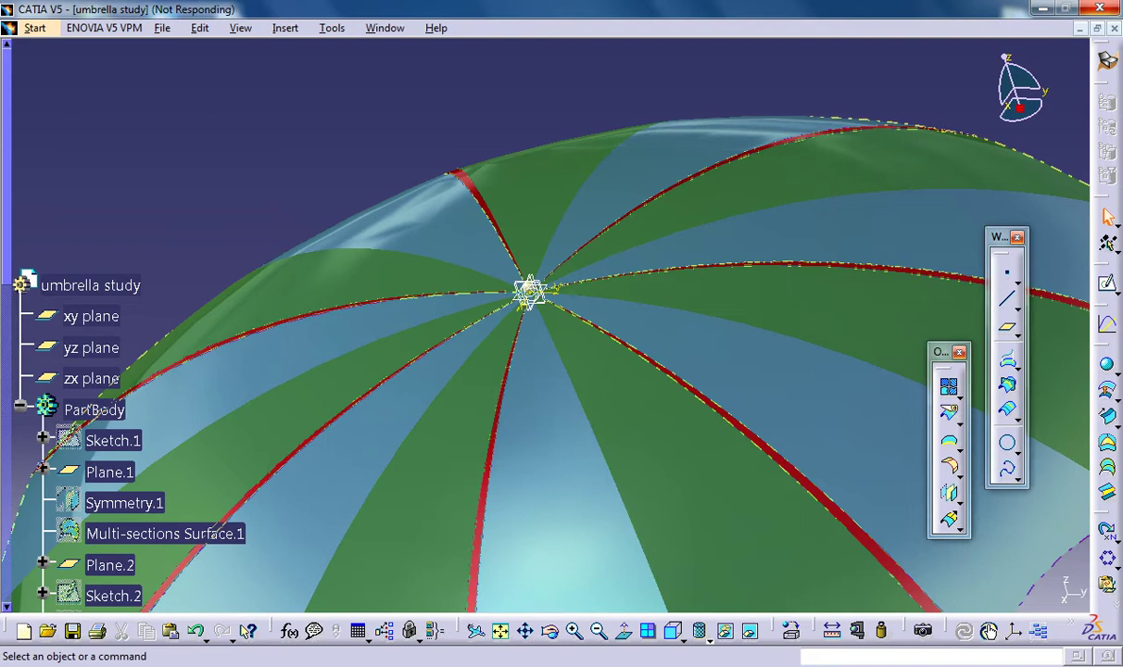
left_click(988, 631)
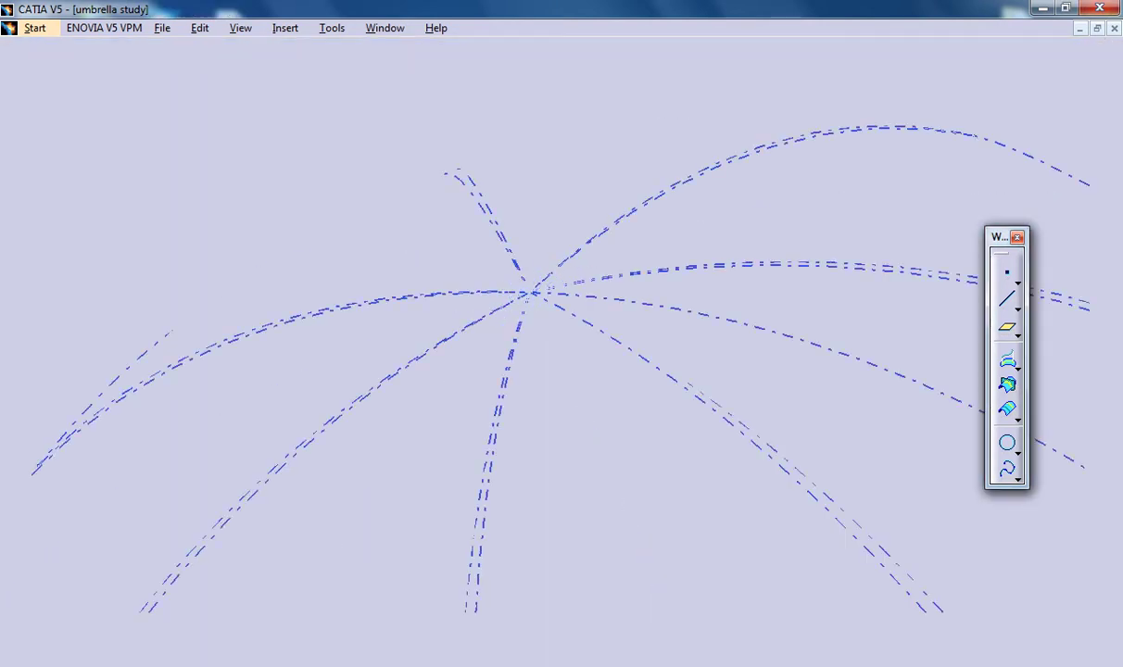
left_click(988, 631)
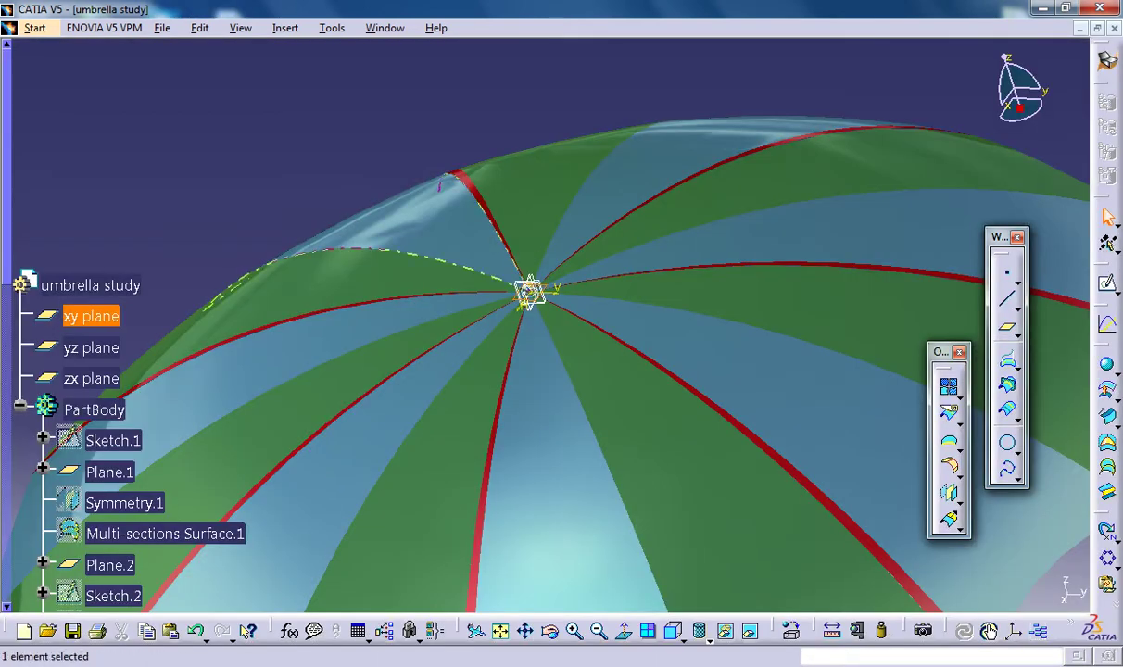
left_click(90, 379)
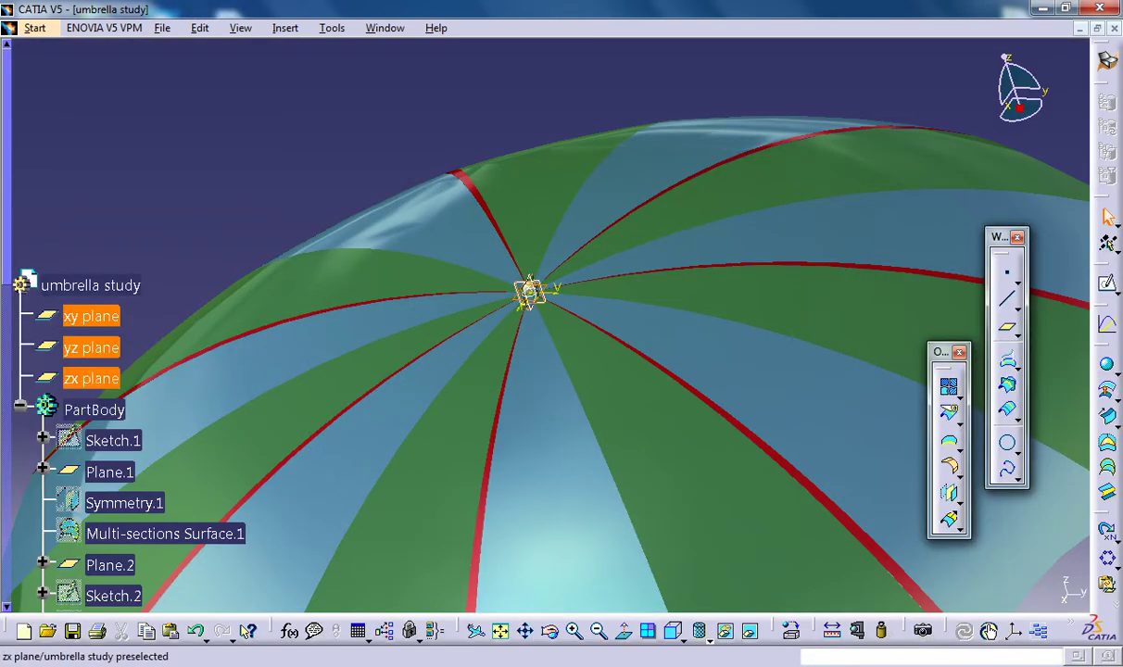
right_click(105, 348)
left_click(155, 361)
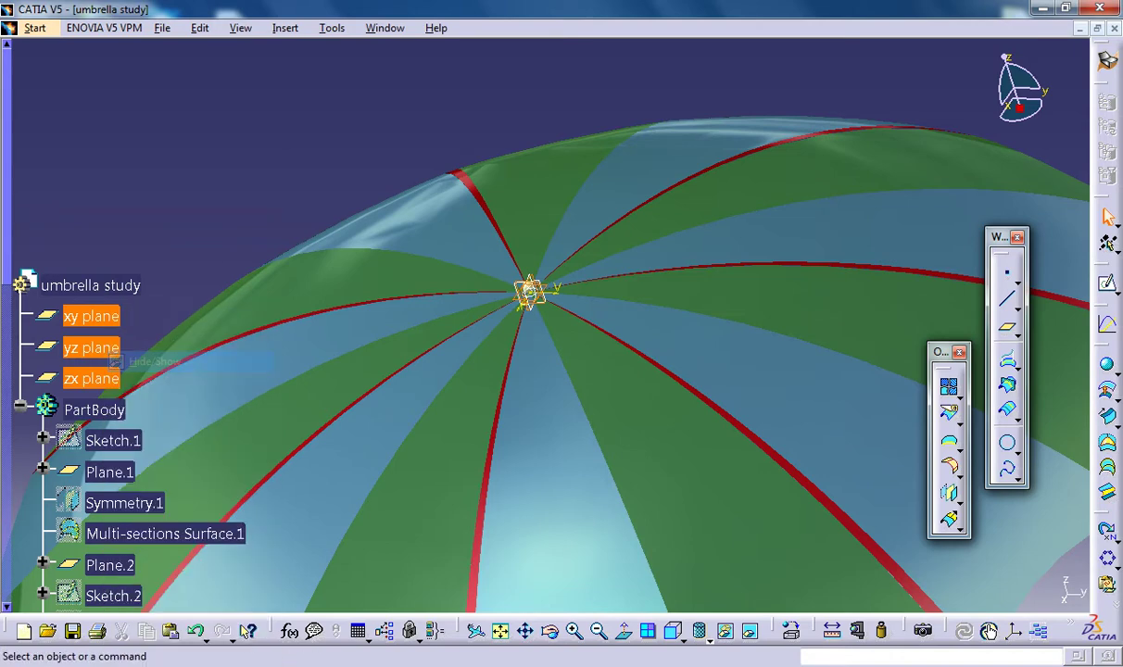
Hide the construction planes Plane.1 and Plane.2 in the PartBody
middle_click(599, 346)
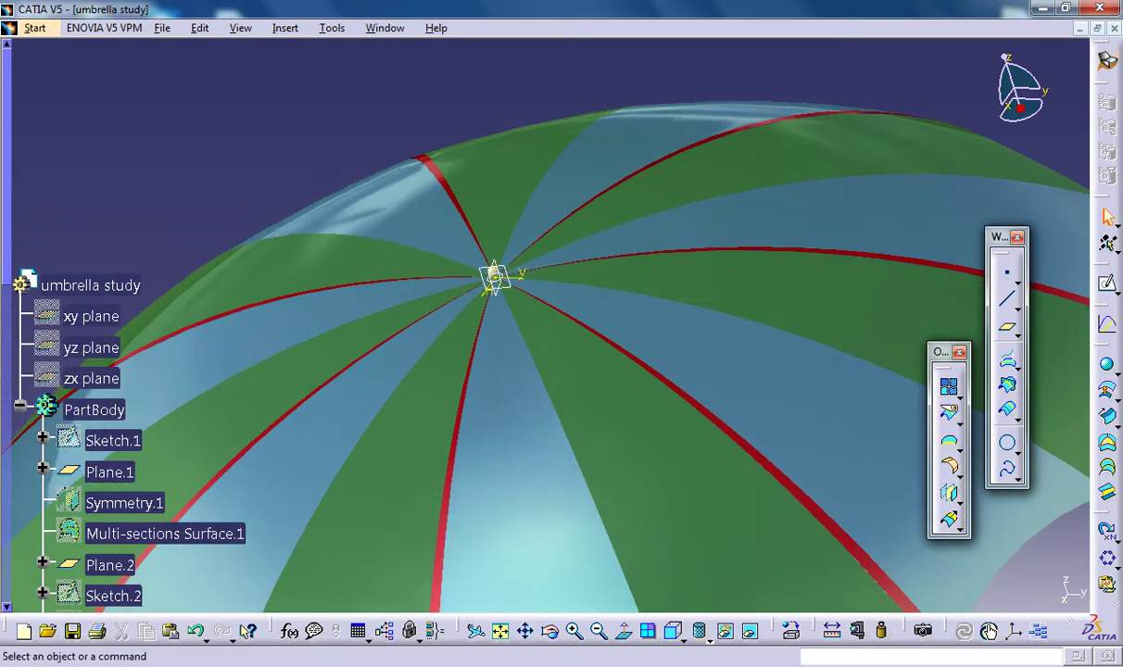
middle_click_drag(599, 345, 599, 346)
middle_click_drag(338, 195, 433, 186)
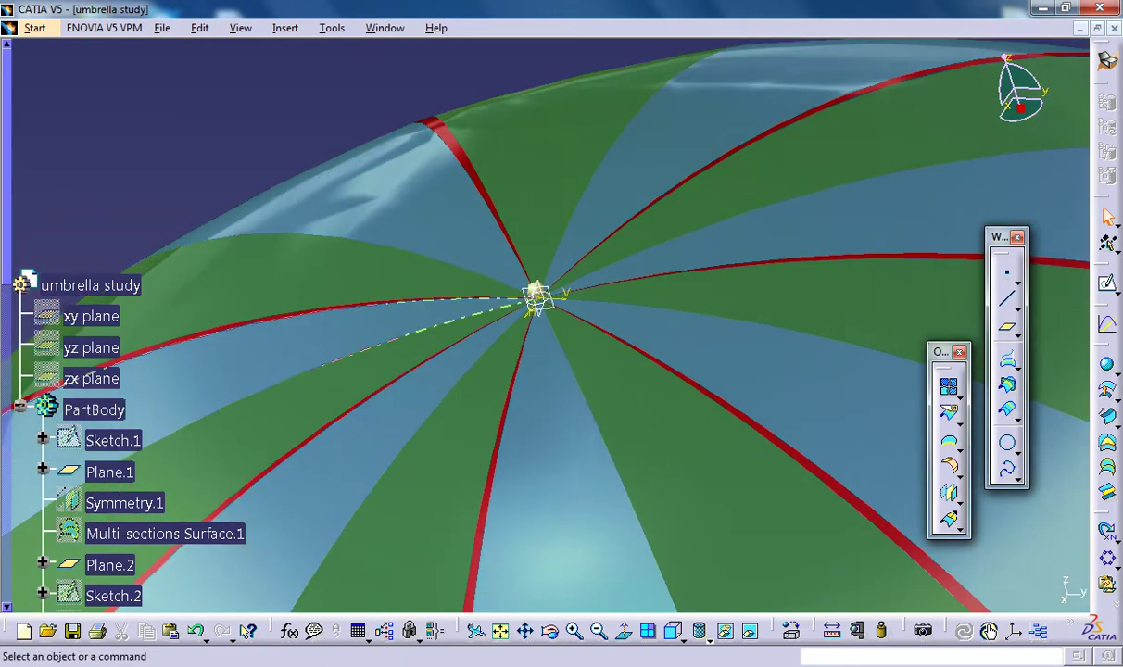
scroll(123, 407, "down", 3)
scroll(122, 408, "up", 1)
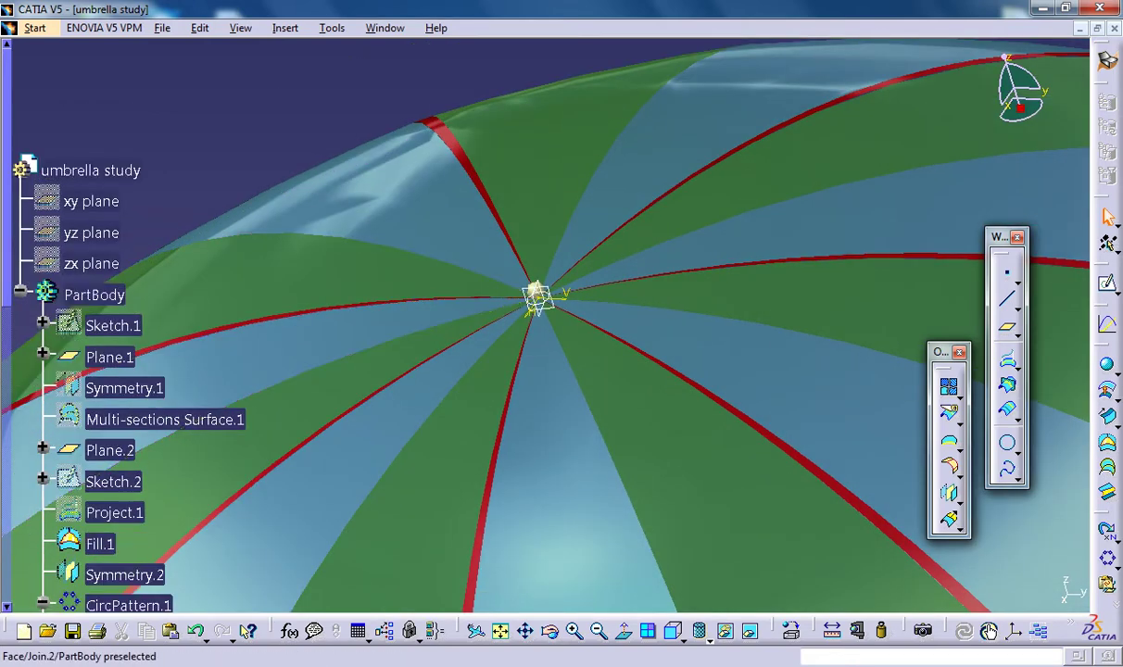
left_click(109, 357)
scroll(109, 358, "down", 1)
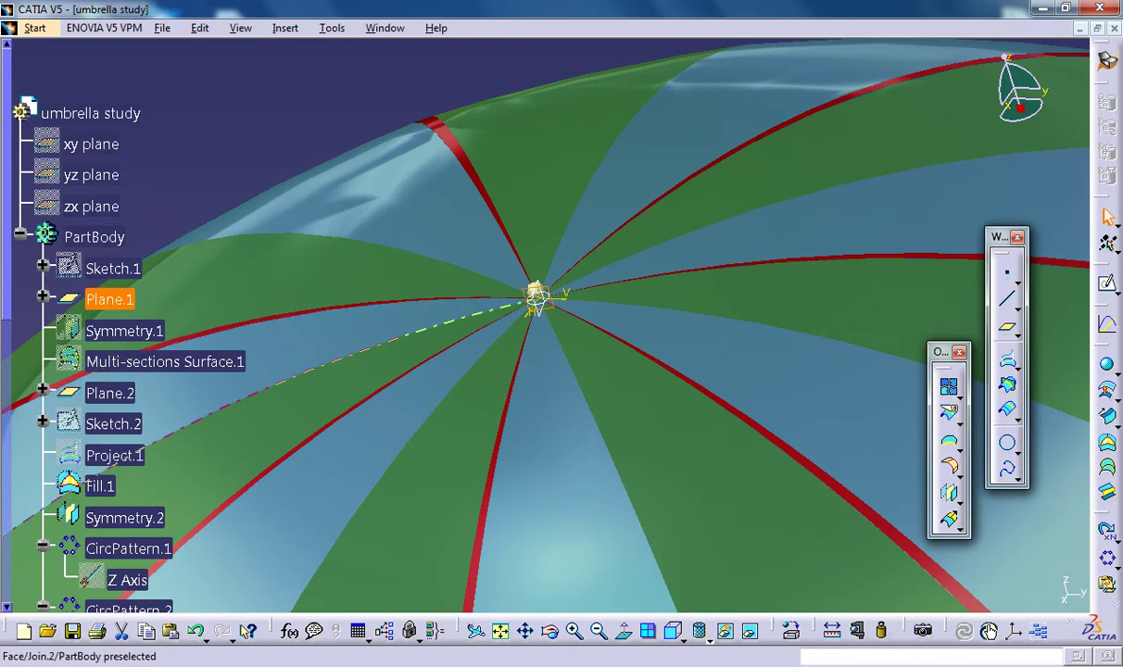
left_click(110, 393, "ctrl")
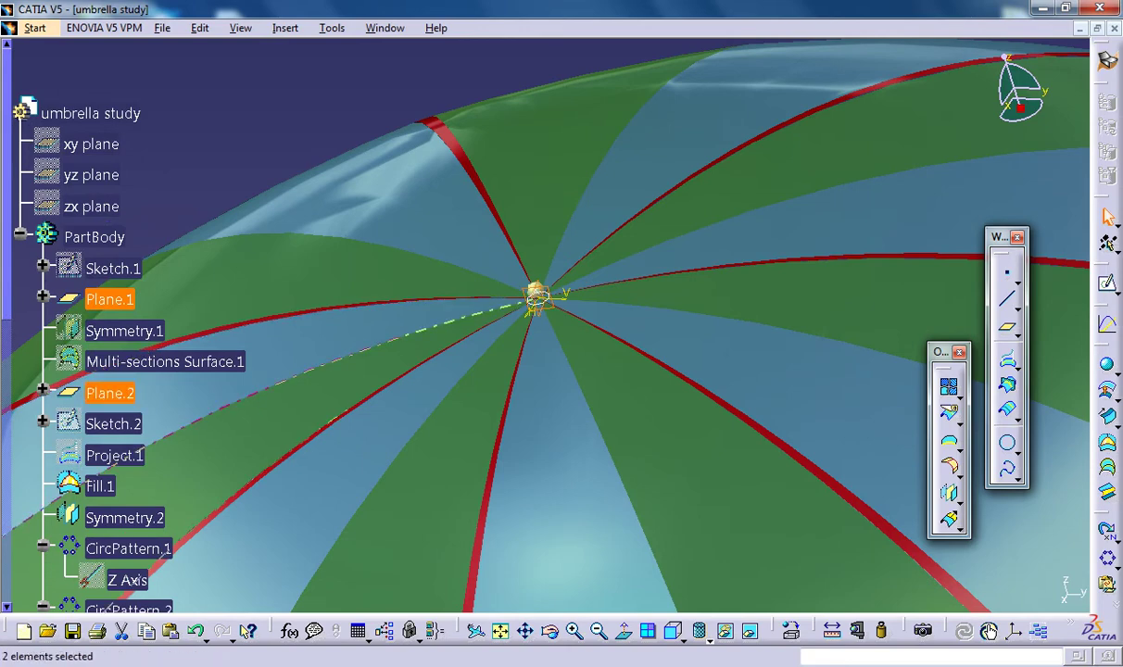
right_click(109, 389)
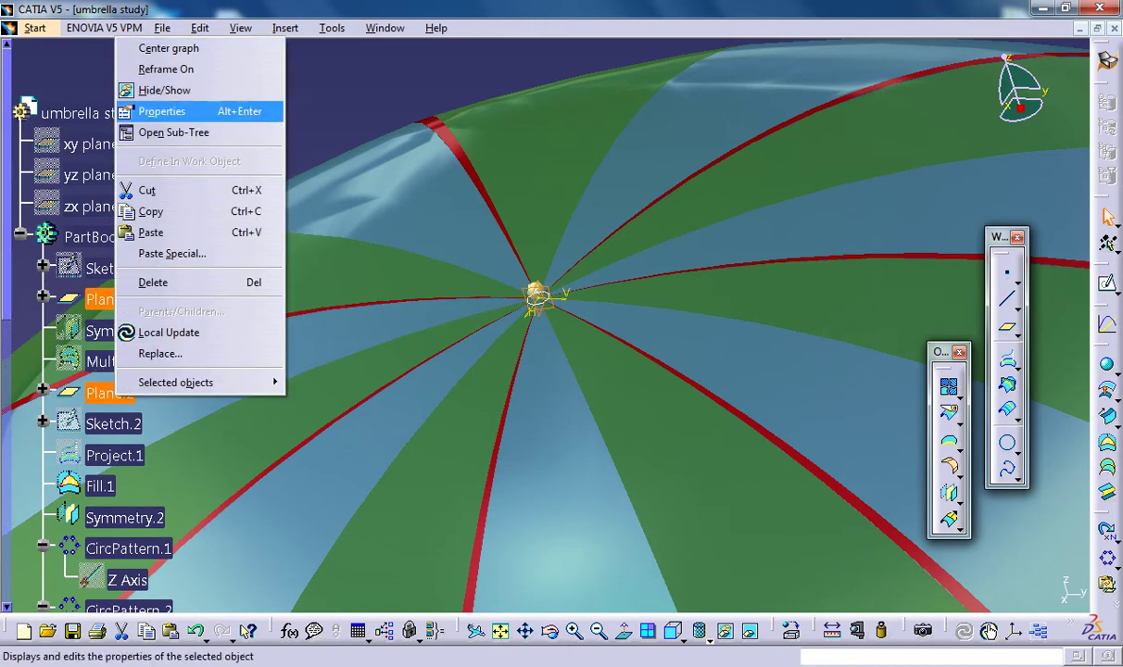
left_click(185, 89)
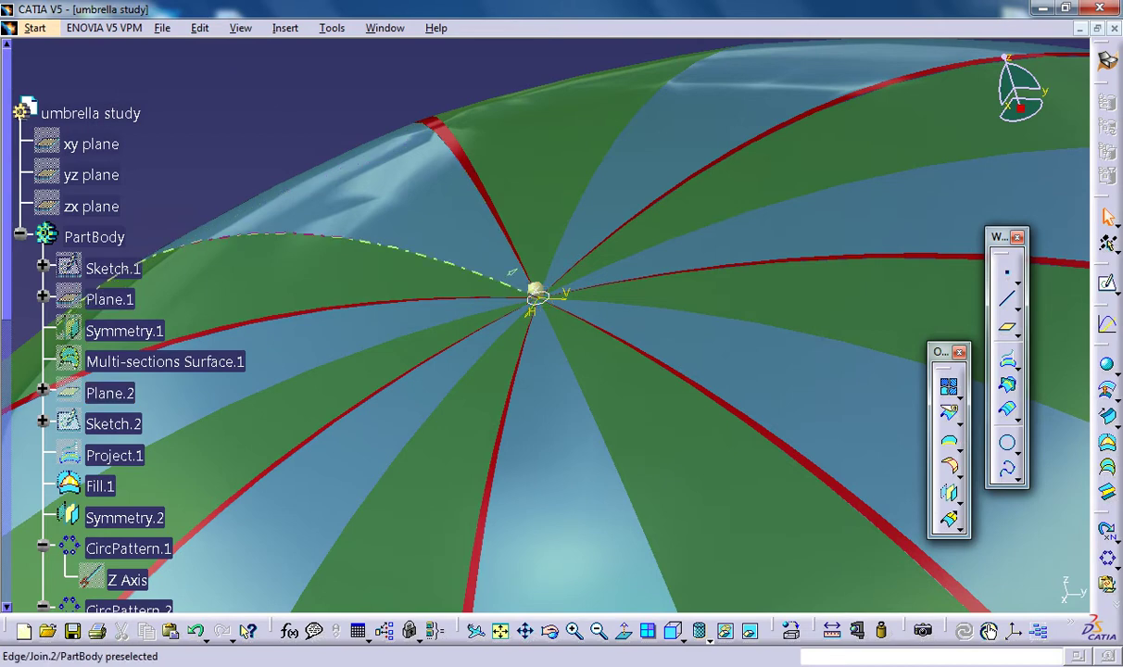
Hide Sketch.3 at the umbrella's apex
scroll(524, 227, "down", 1)
middle_click_drag(525, 227, 380, 204)
scroll(397, 278, "up", 1)
scroll(400, 224, "down", 1)
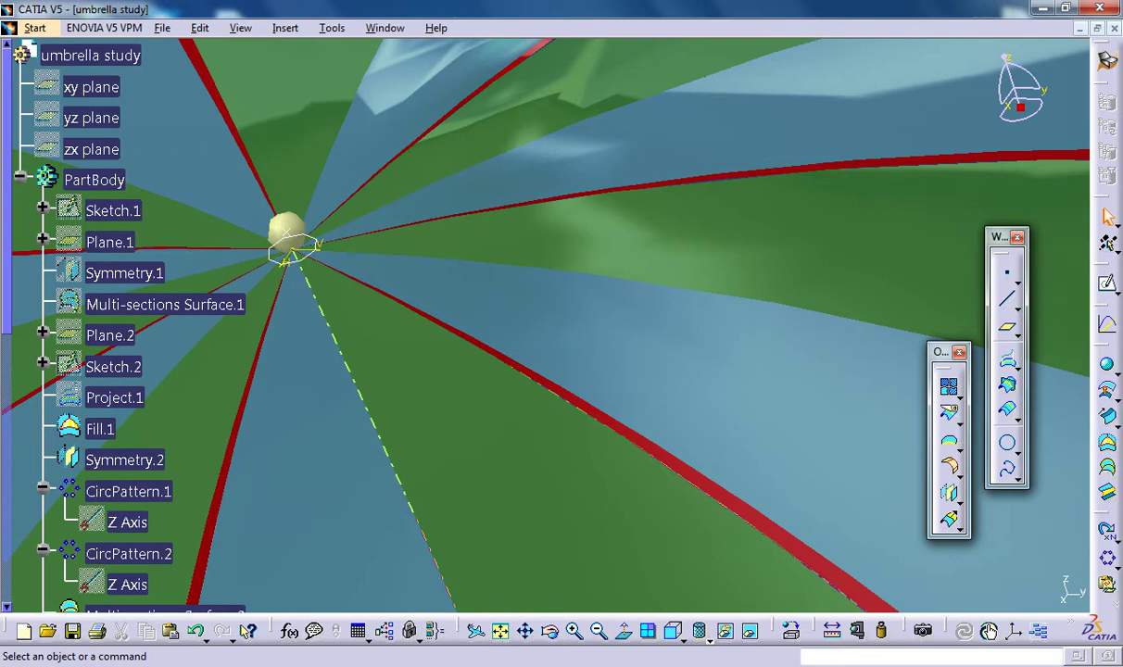
right_click(294, 241)
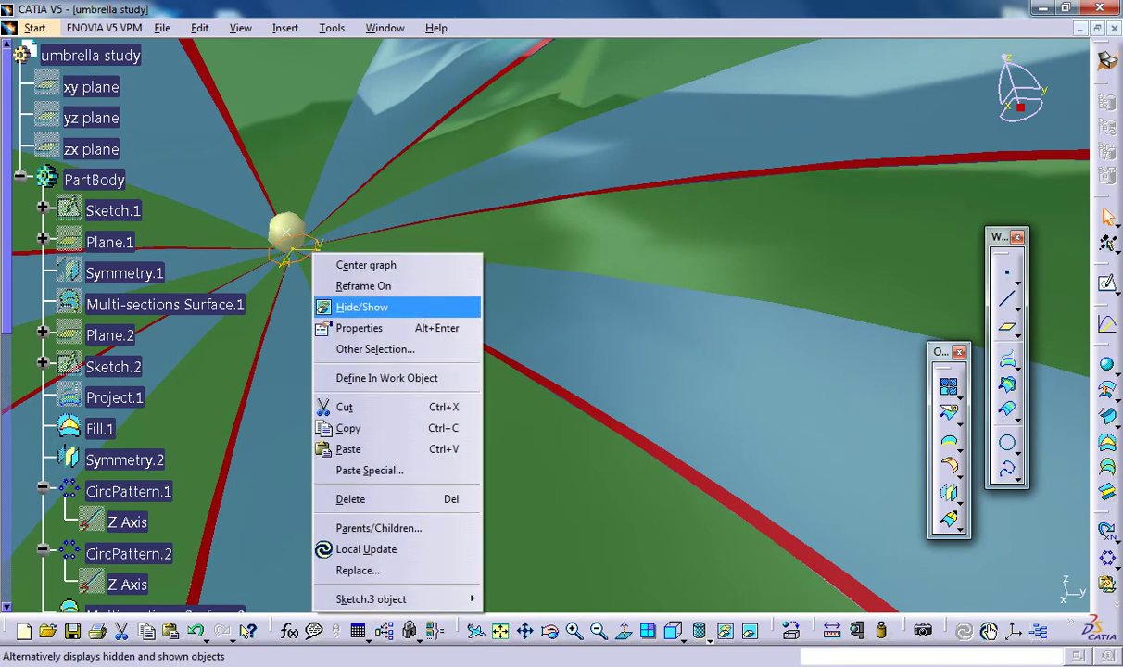
left_click(357, 291)
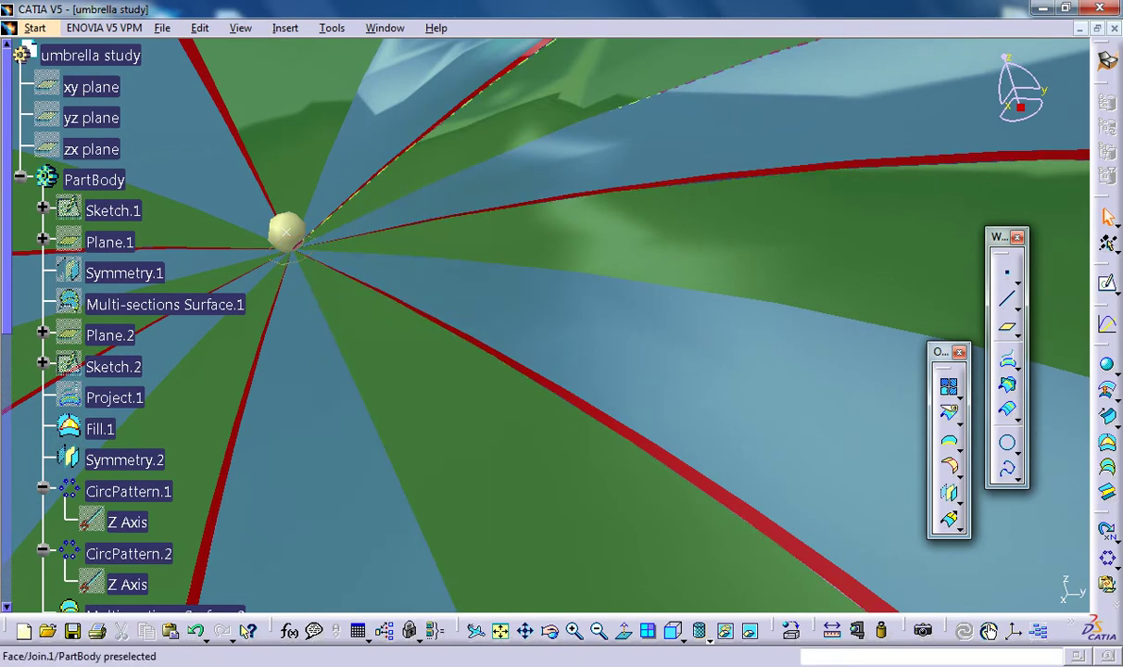
Raise Point.1 at the apex by increasing its Z coordinate, and enlarge Sphere.1 to a radius of 2 mm
middle_click_drag(371, 153, 371, 153)
left_click(371, 153)
middle_click_drag(293, 243, 454, 225)
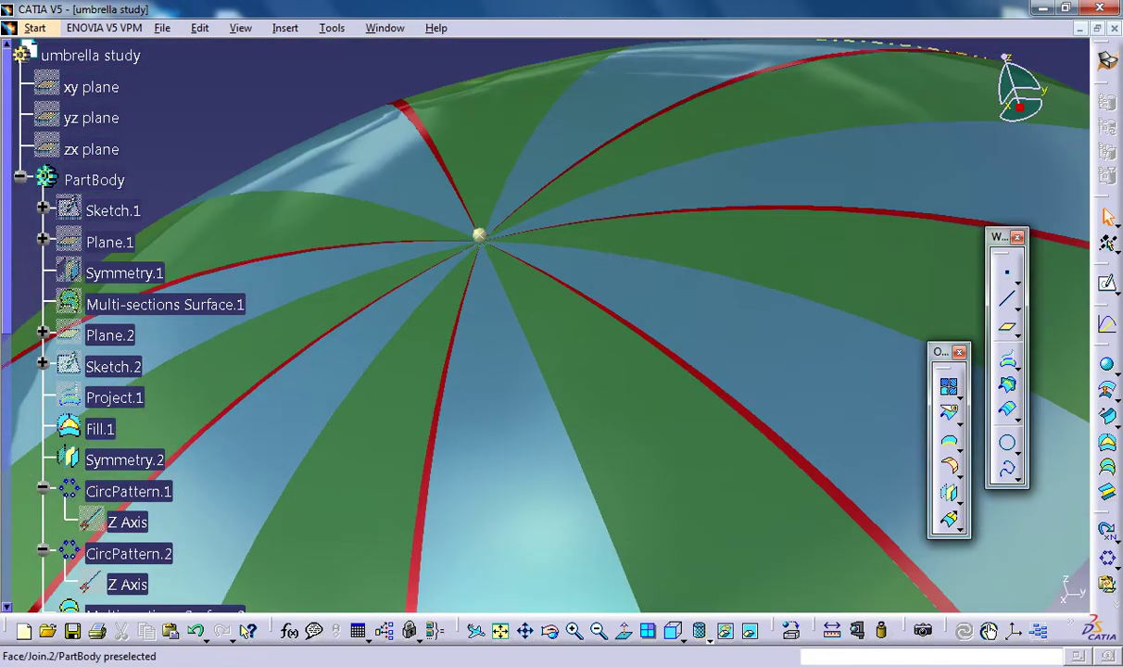
scroll(453, 225, "down", 7)
scroll(131, 220, "down", 5)
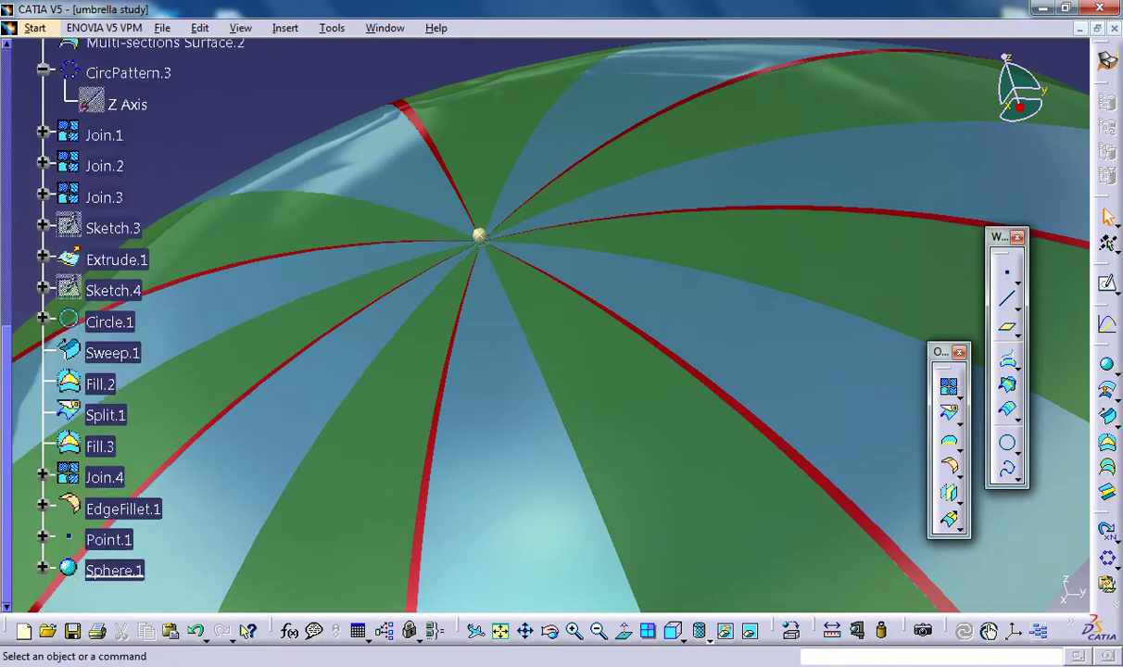
double_click(109, 309)
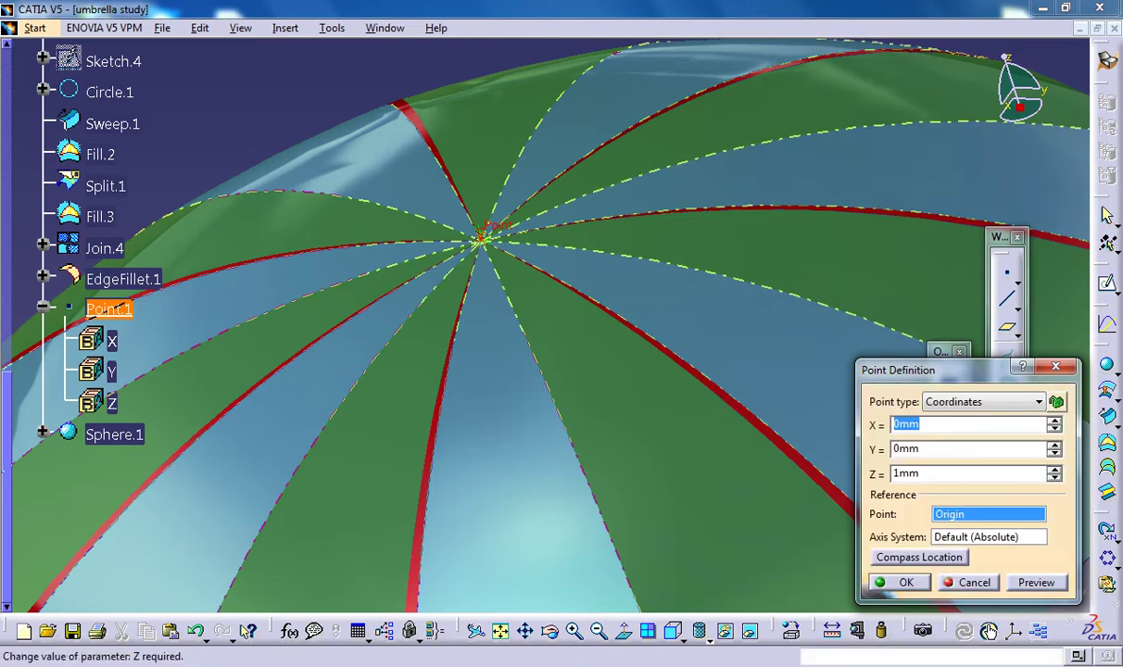
key("BackSpace")
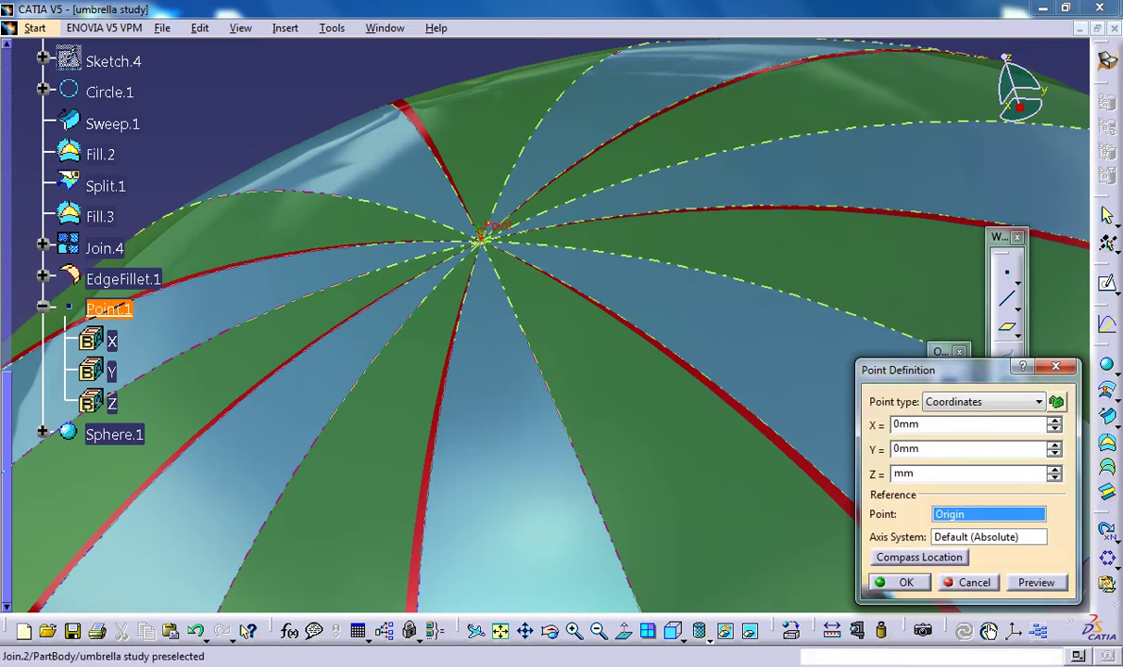
key("Return")
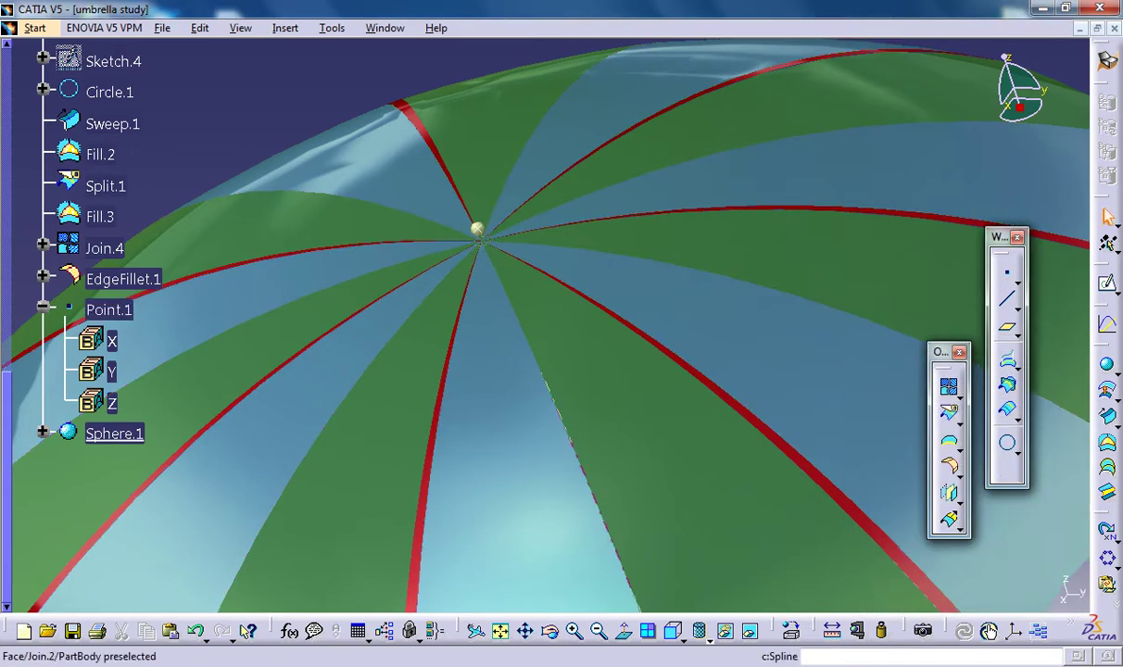
double_click(115, 434)
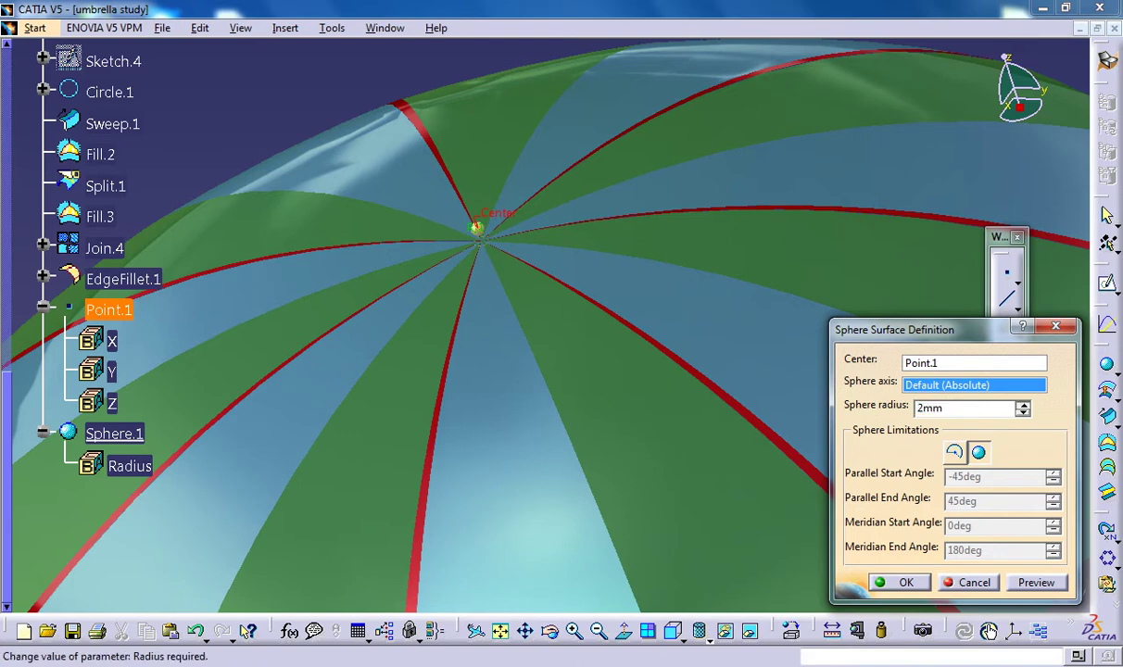
left_click(900, 583)
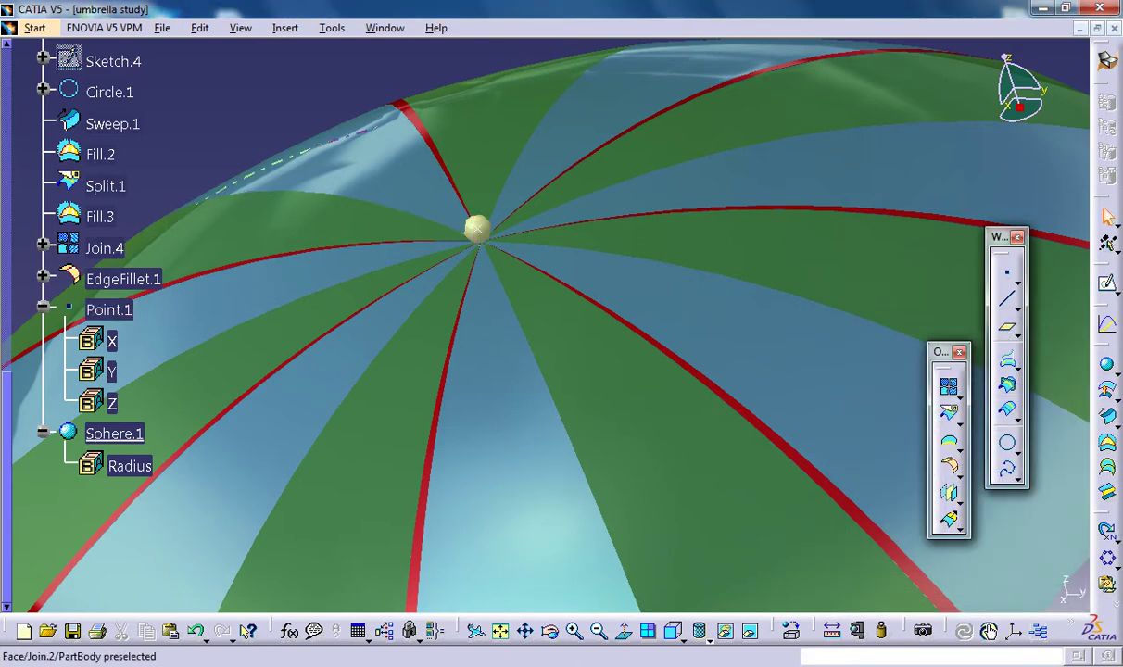
Apply the Fire Red painting material from the Default Material Catalog to Sphere.1
mouse_move(495, 201)
middle_mouse_down()
mouse_move(505, 255)
mouse_move(509, 204)
mouse_move(493, 179)
middle_mouse_up()
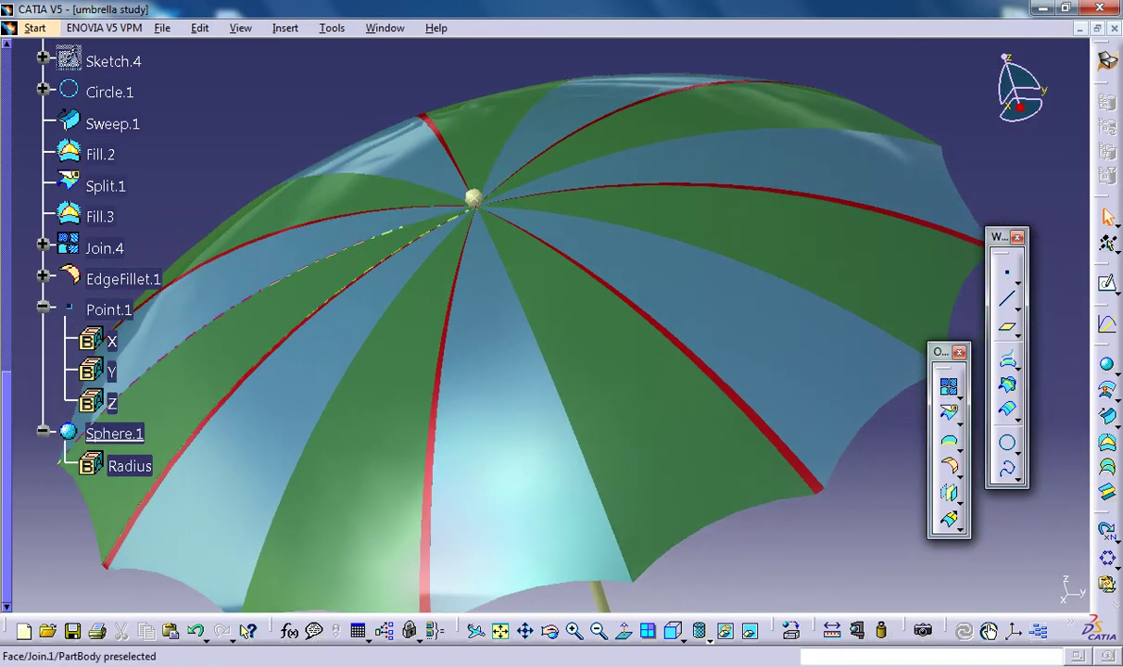
middle_click_drag(519, 232, 518, 282)
middle_click_drag(519, 282, 571, 206)
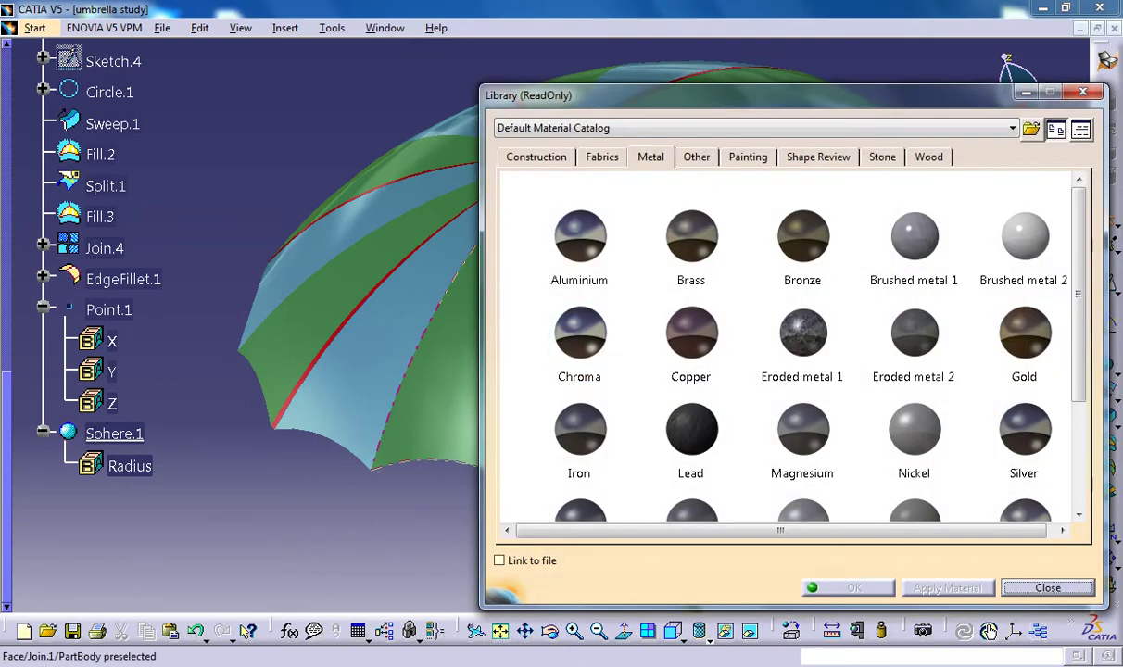
left_click(748, 157)
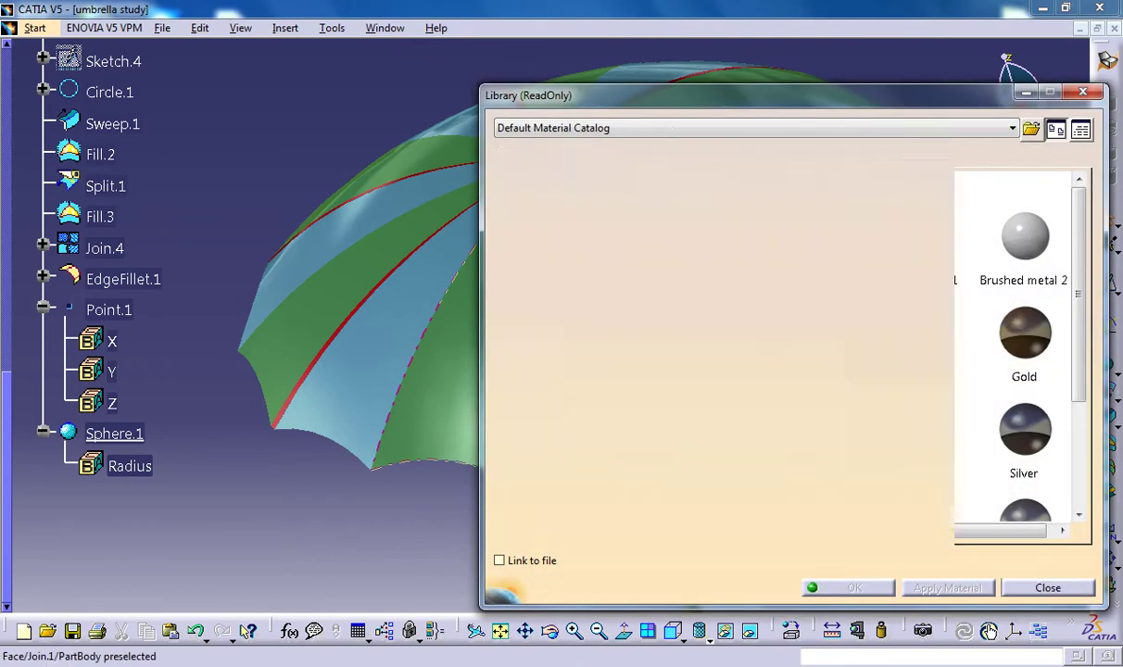
left_click_drag(913, 428, 114, 434)
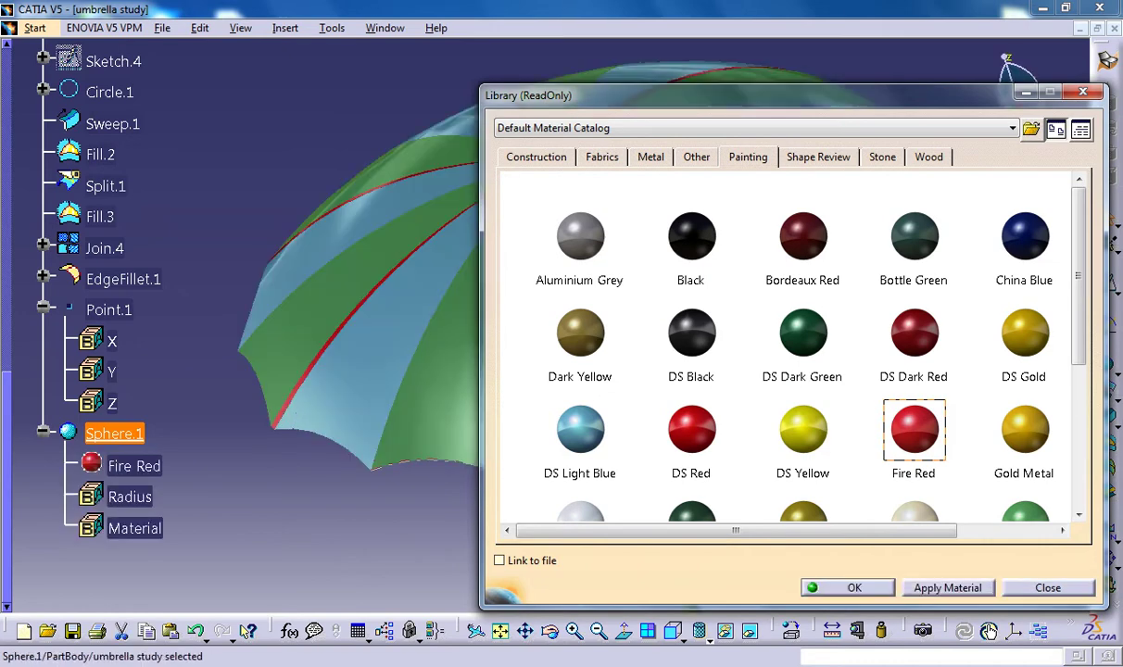
left_click(848, 588)
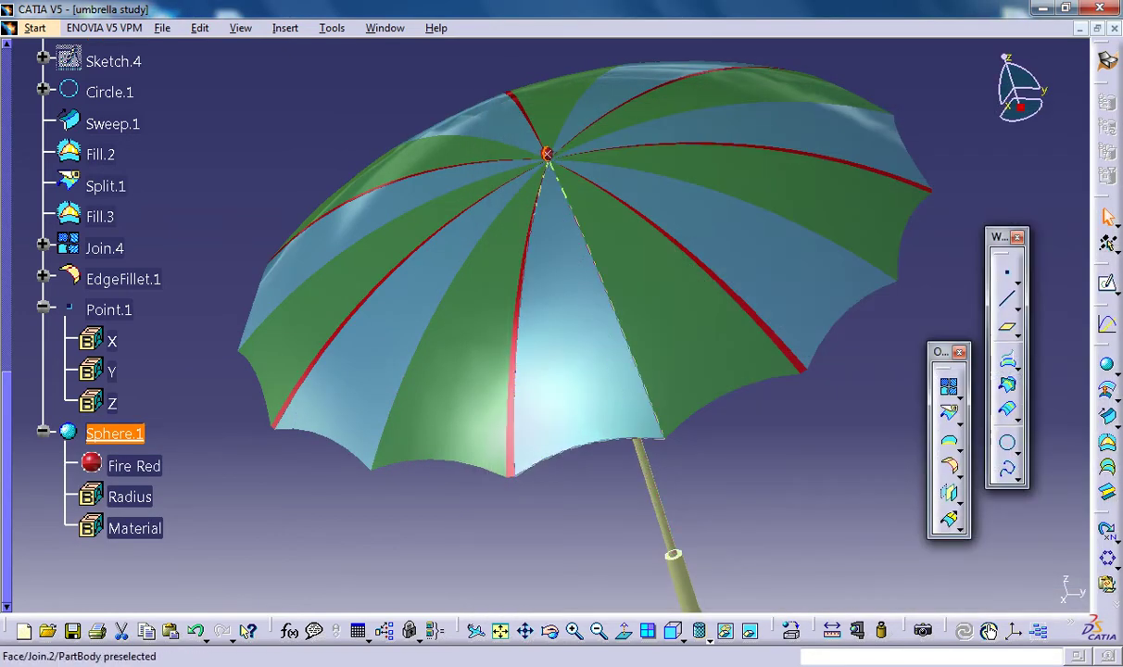
Hide Point.1, the centre point of the red tip ball
left_click(329, 134)
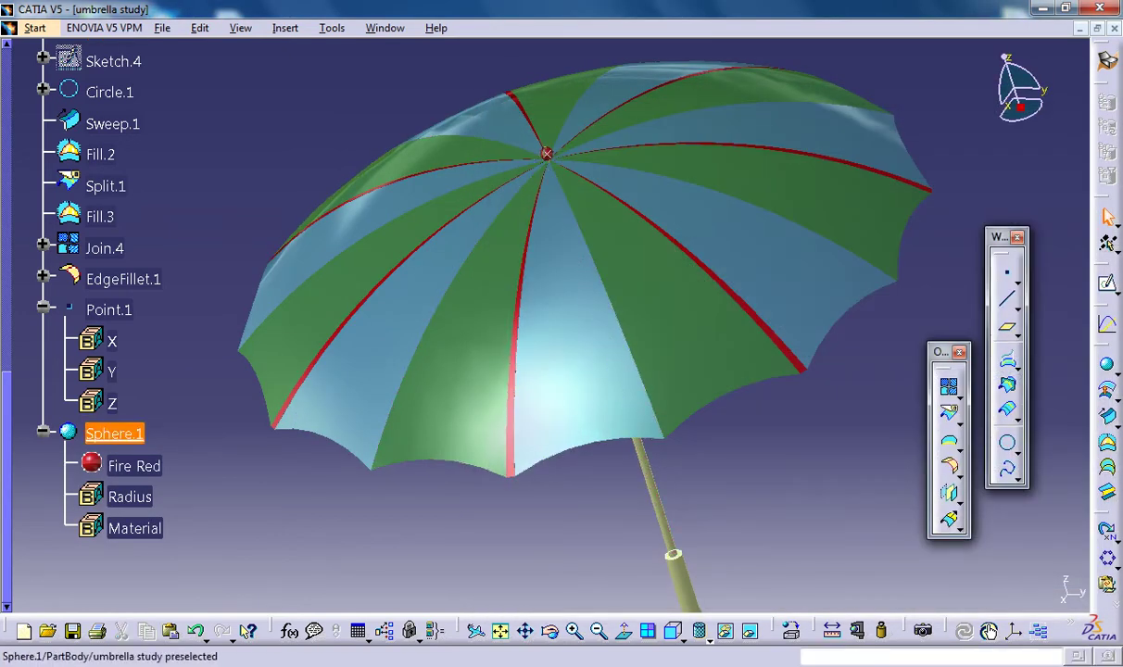
right_click(109, 309)
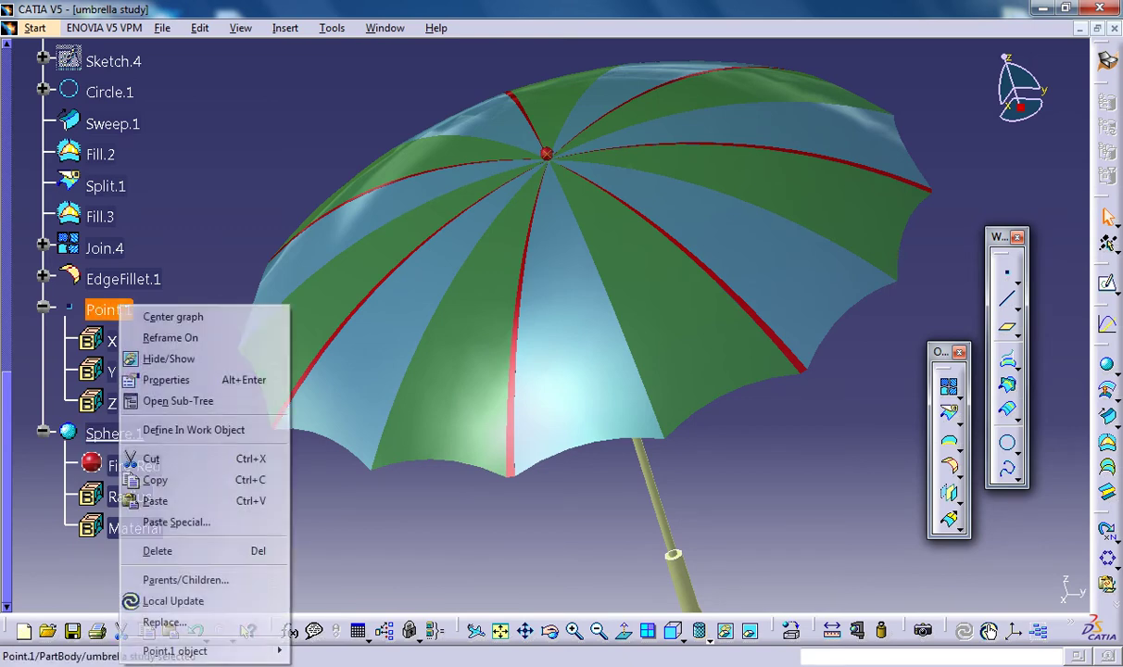
left_click(167, 359)
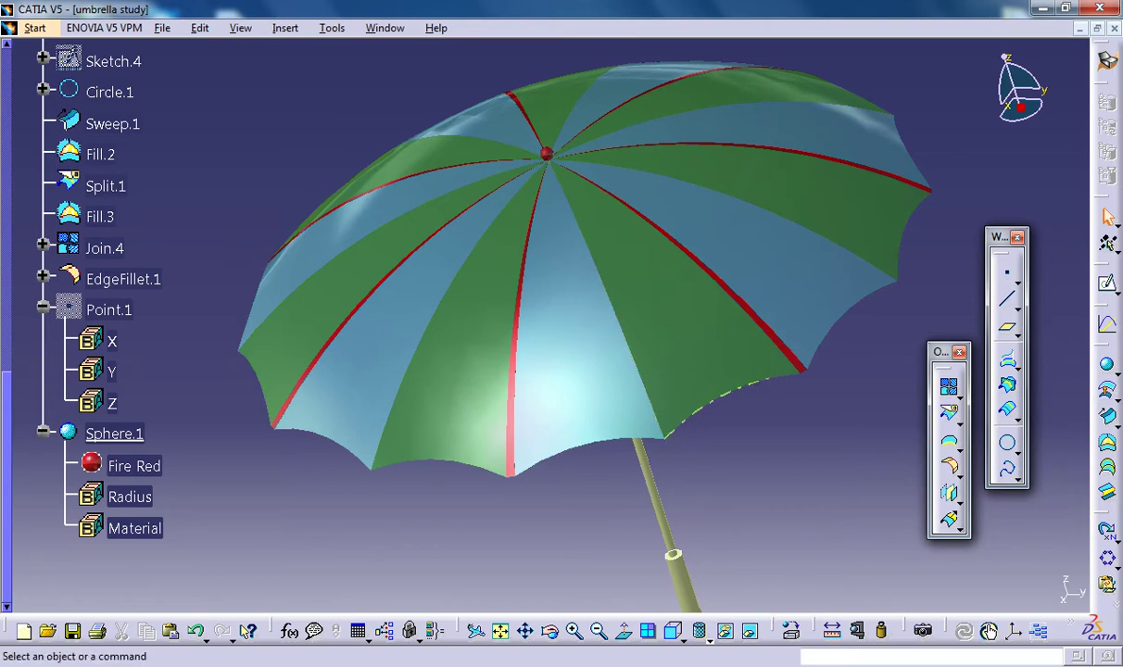
Join the handle surface EdgeFillet.1 with the rim surface Split.1, using a merging distance of 0.001 mm
middle_click_drag(752, 347, 608, 354)
middle_click_drag(582, 504, 546, 322)
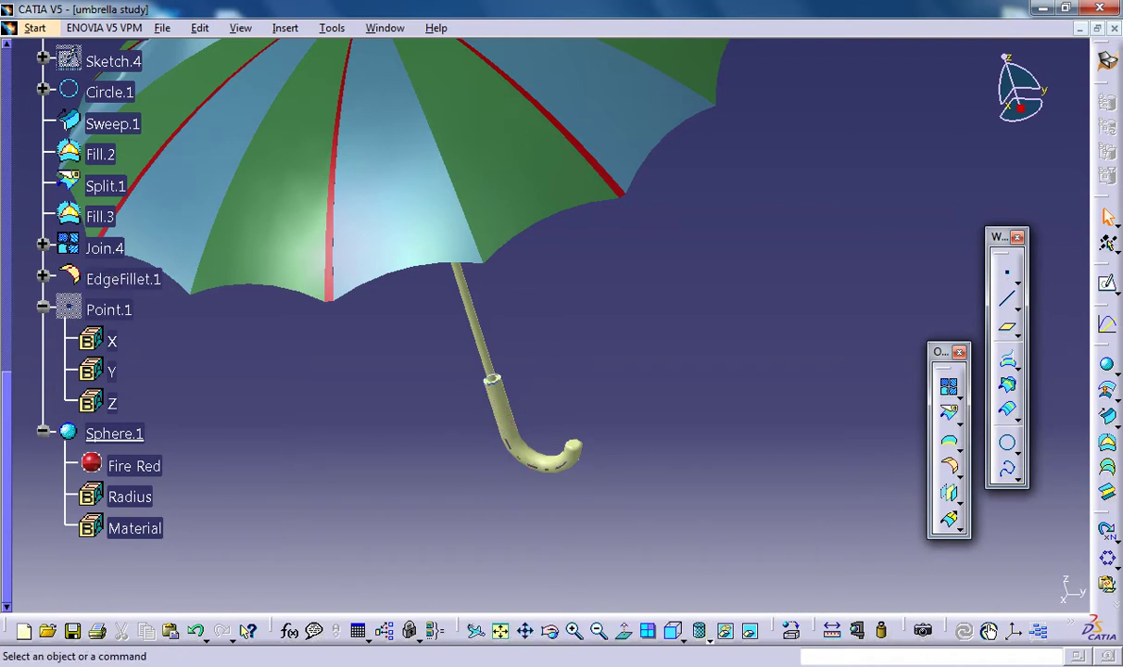
left_click(128, 280)
middle_click_drag(547, 324, 542, 327)
left_click(419, 406)
middle_click_drag(424, 398, 509, 196)
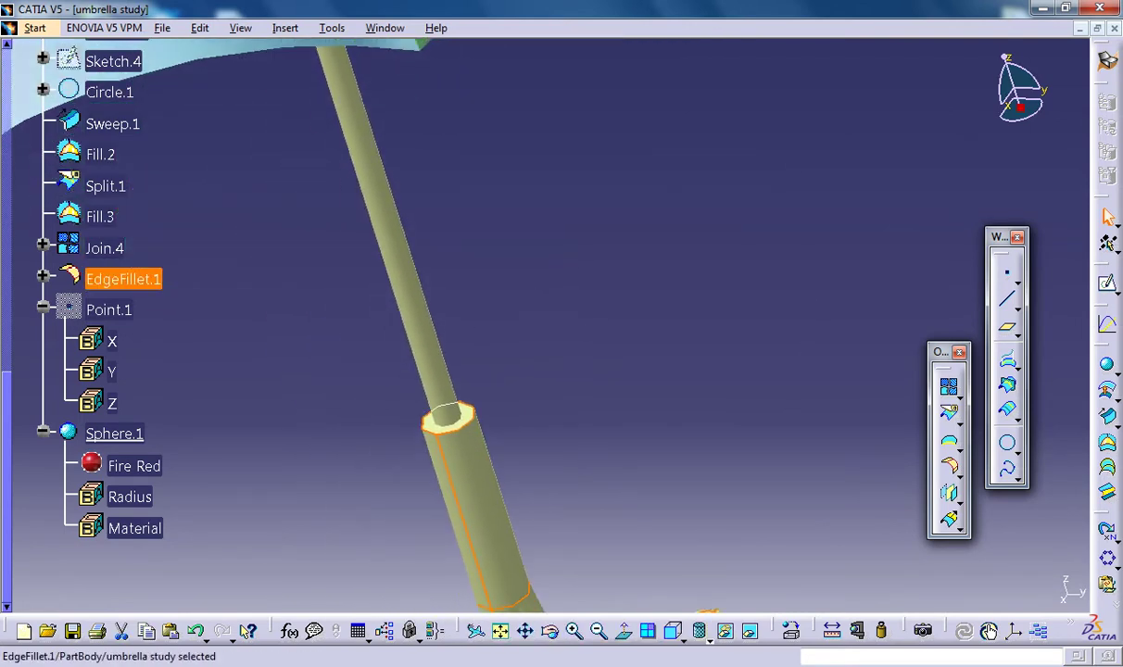
left_click(948, 386)
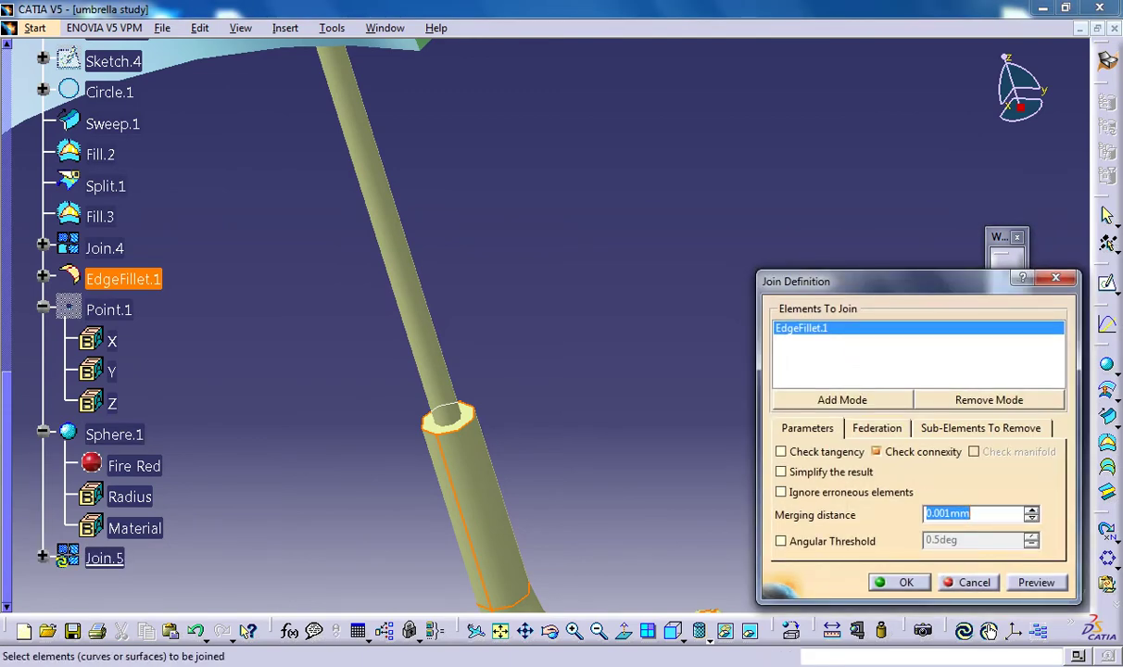
middle_click_drag(507, 329, 512, 278)
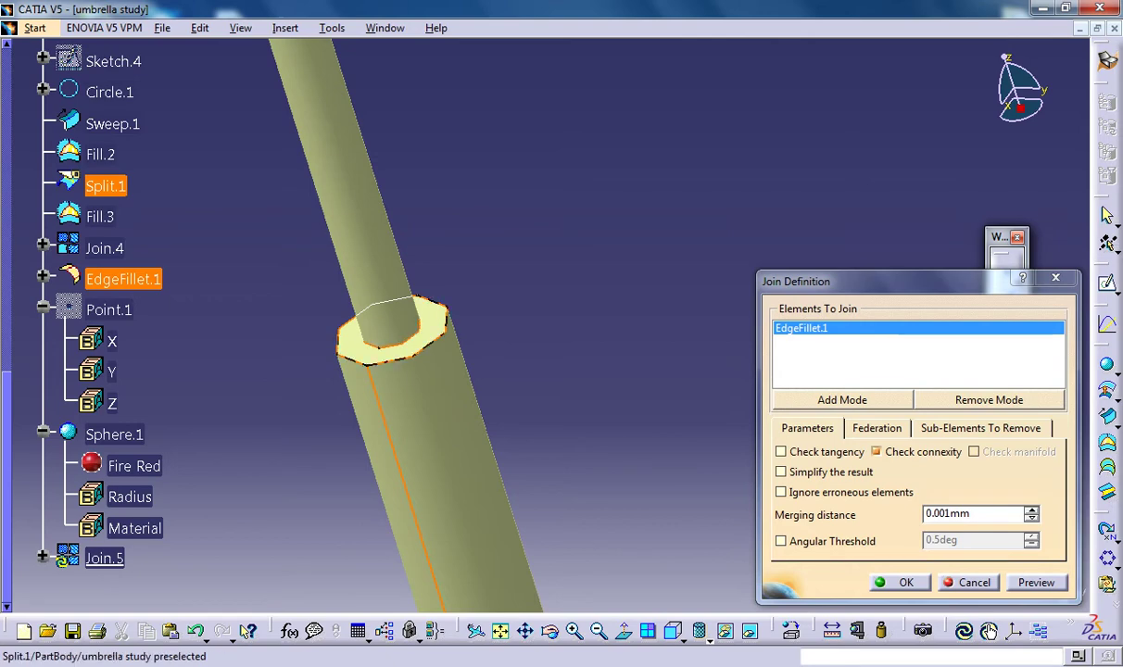
left_click(105, 187)
left_click(898, 582)
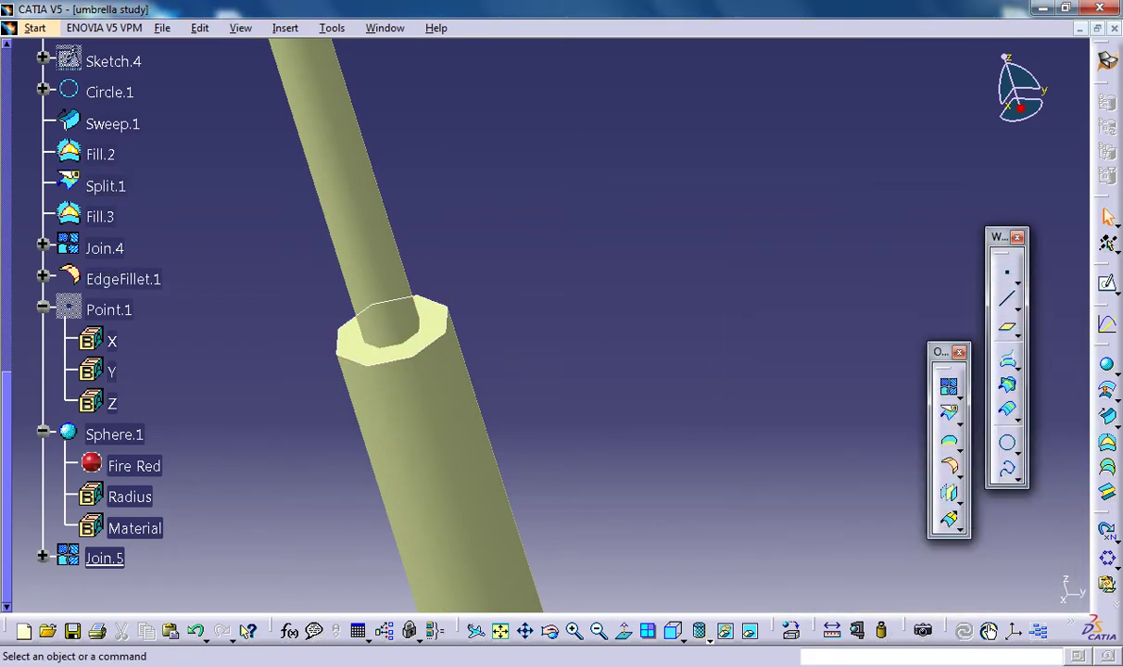
Apply the Pastel Green painting material to the joined handle surface Join.5
middle_click_drag(501, 306, 469, 228)
left_click(489, 244)
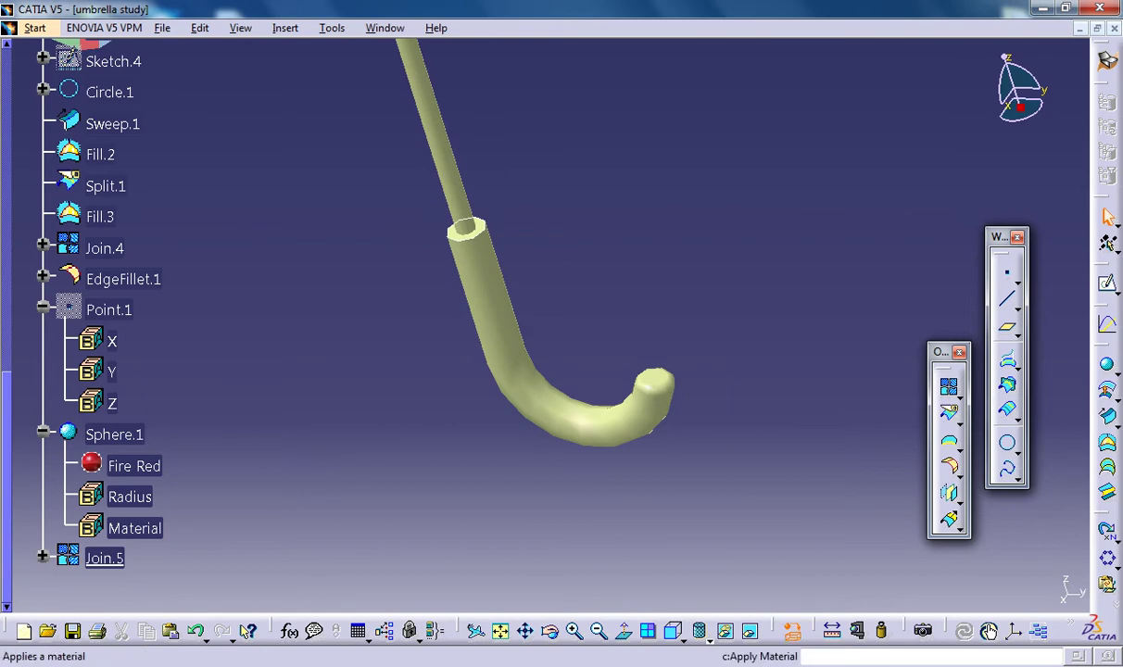
left_click(989, 632)
left_click(748, 156)
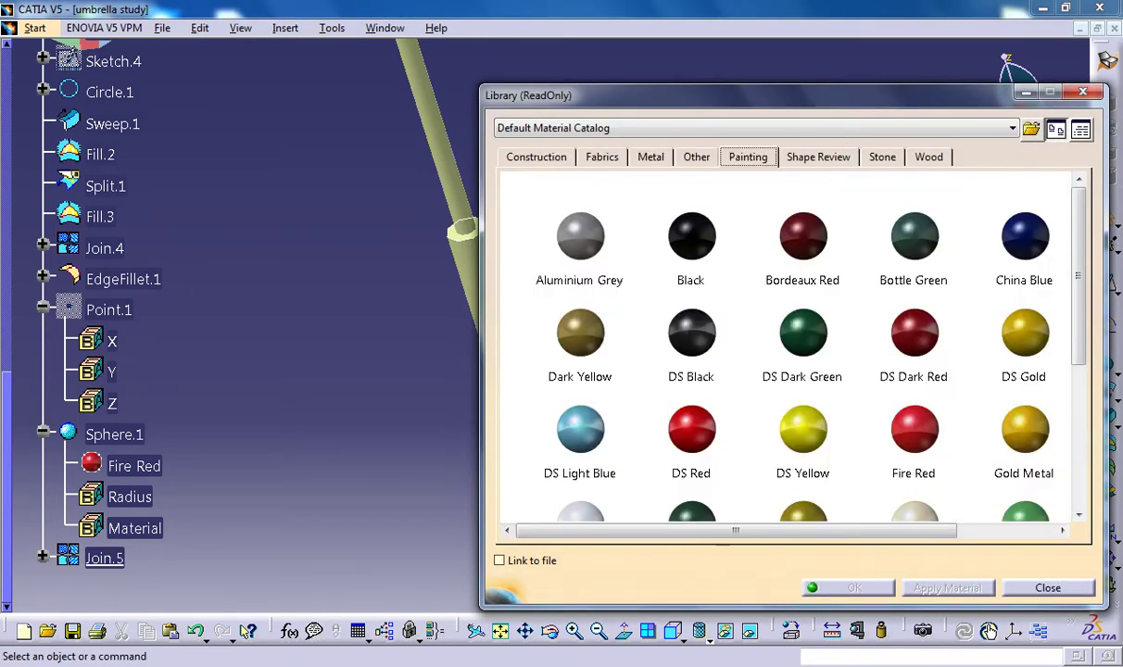
left_click(1023, 333)
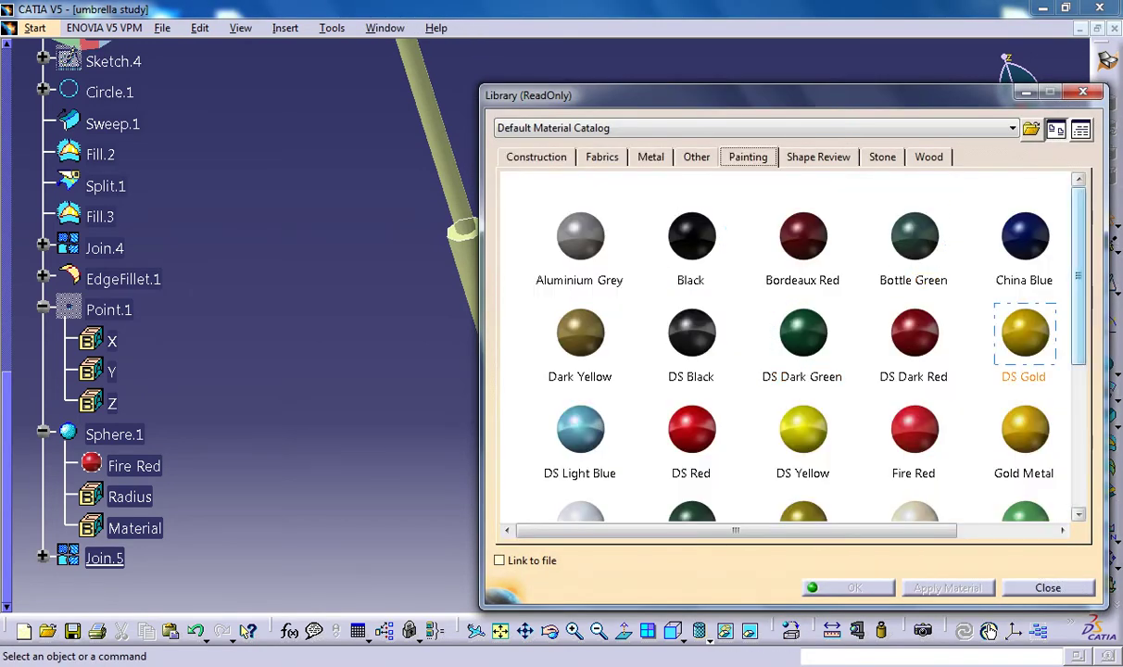
scroll(1023, 306, "down", 3)
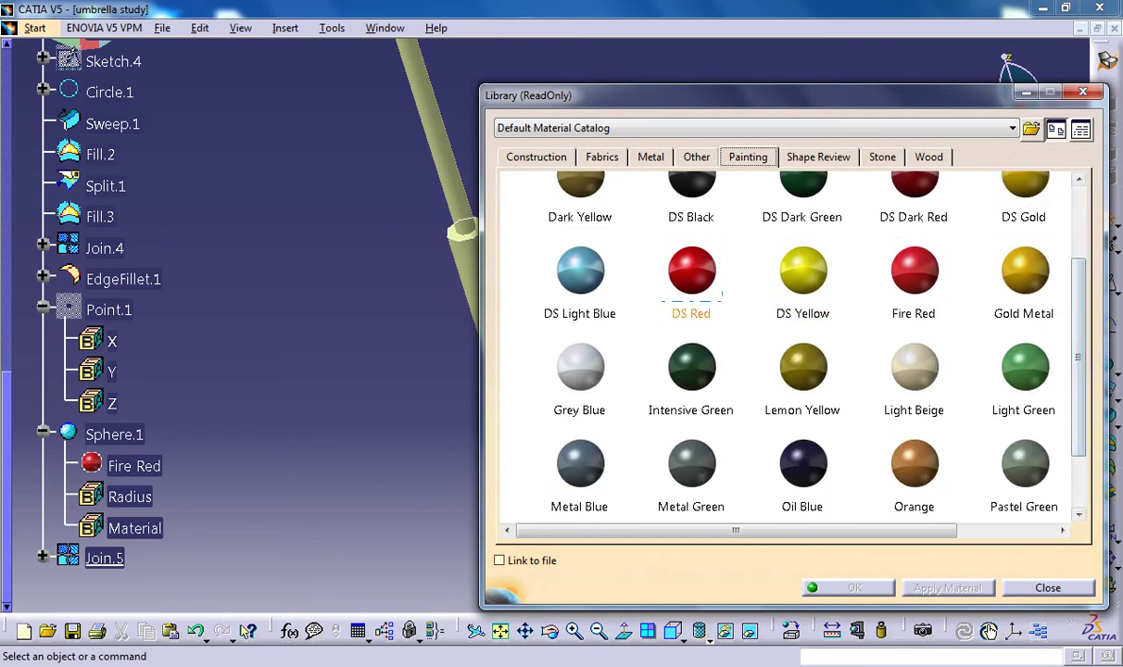
scroll(788, 343, "down", 2)
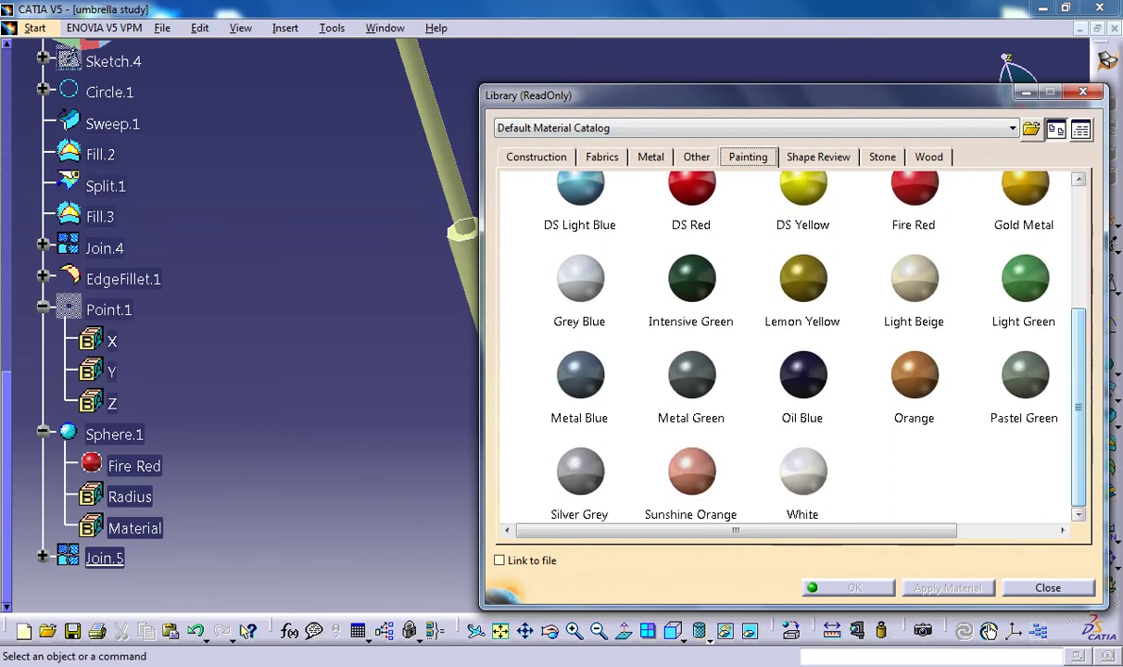
left_click_drag(788, 95, 772, 175)
left_click_drag(667, 174, 89, 266)
left_click_drag(418, 549, 524, 354)
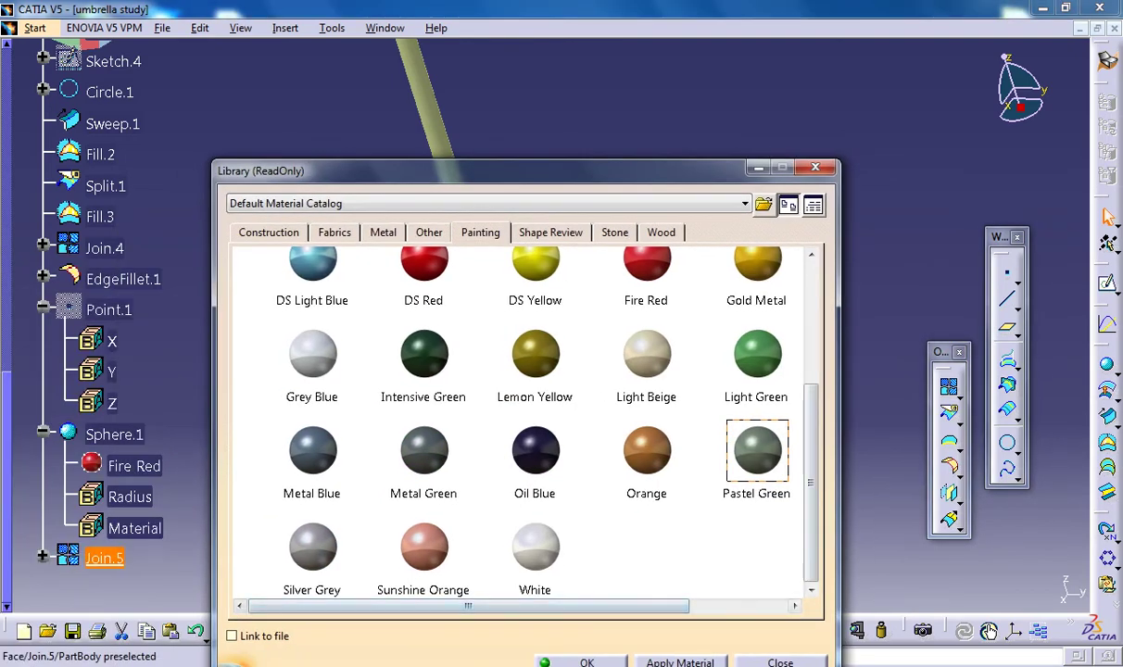
left_click(816, 168)
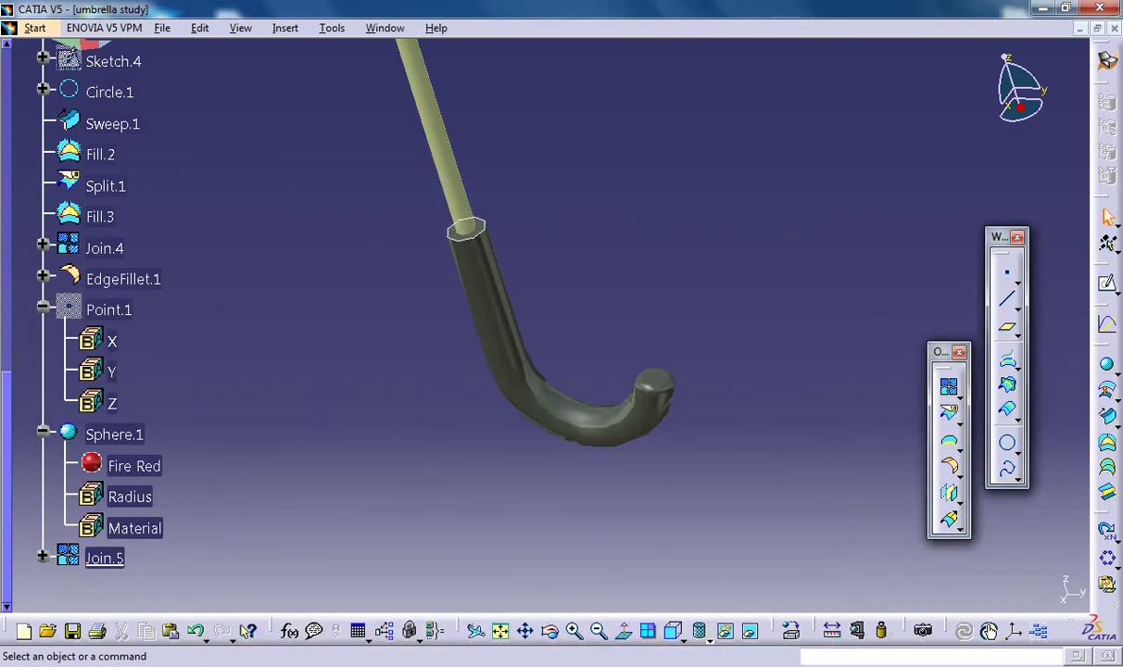
Apply the Steel metal material to the umbrella's shaft, Extrude.1
middle_click_drag(546, 325, 546, 325)
middle_click(467, 229)
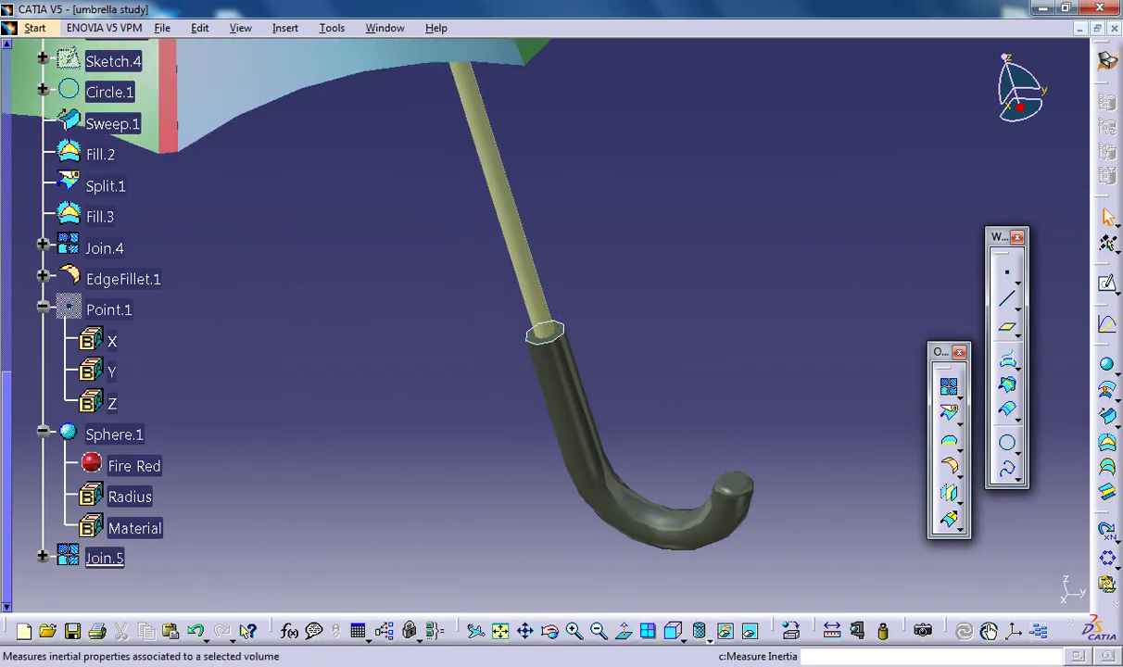
left_click(791, 631)
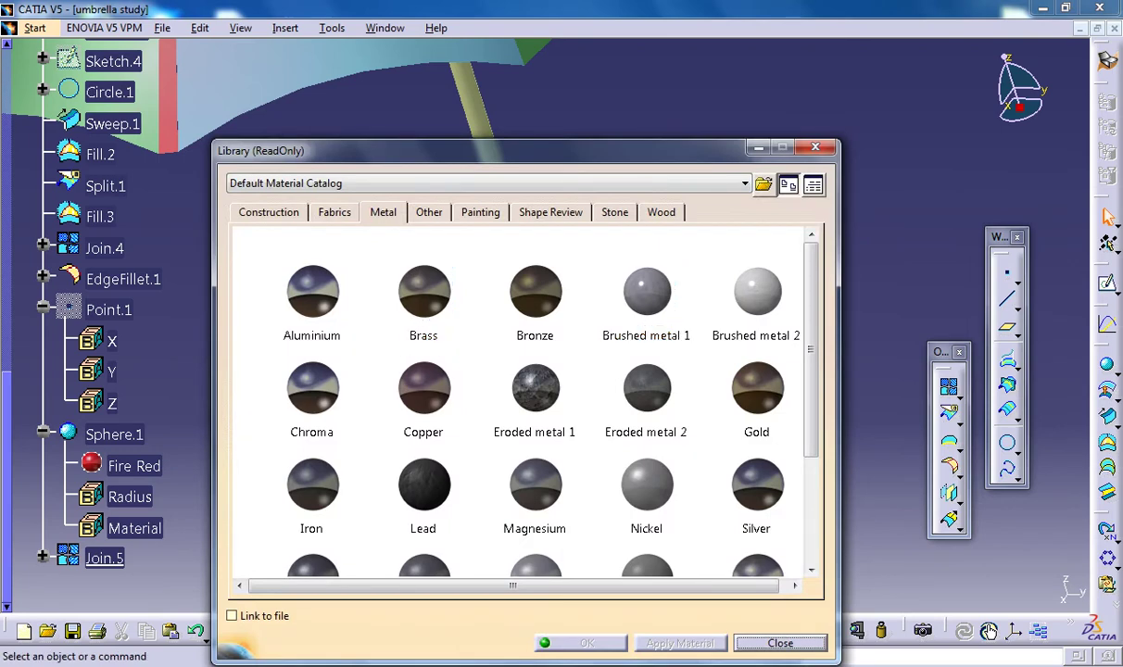
scroll(646, 399, "down", 3)
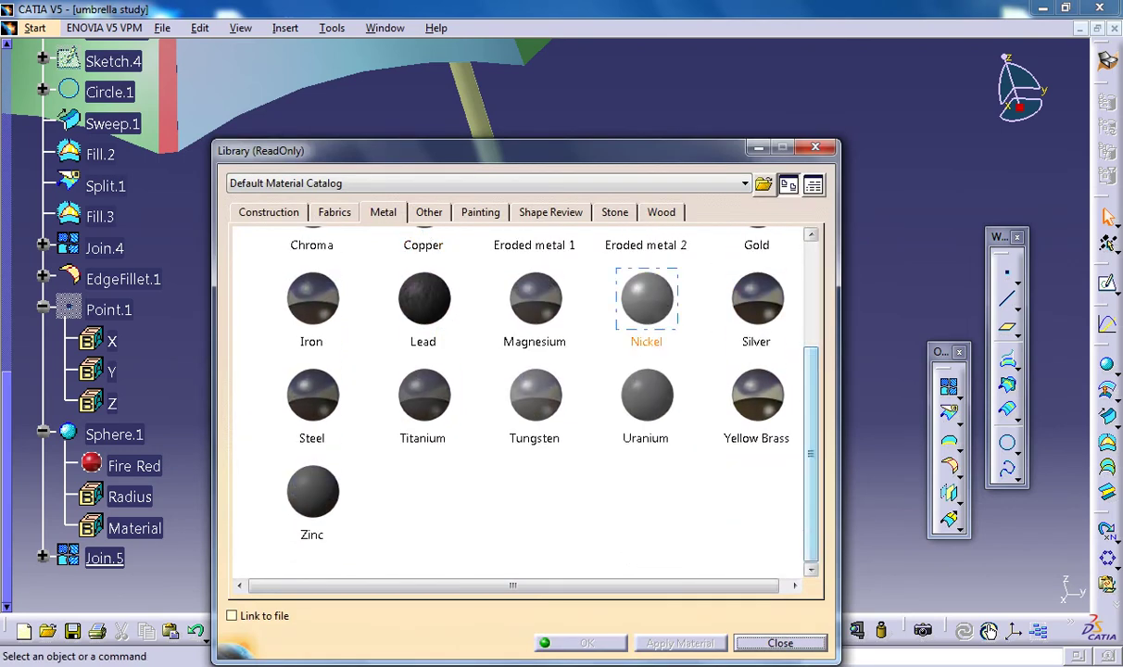
left_click_drag(417, 150, 711, 171)
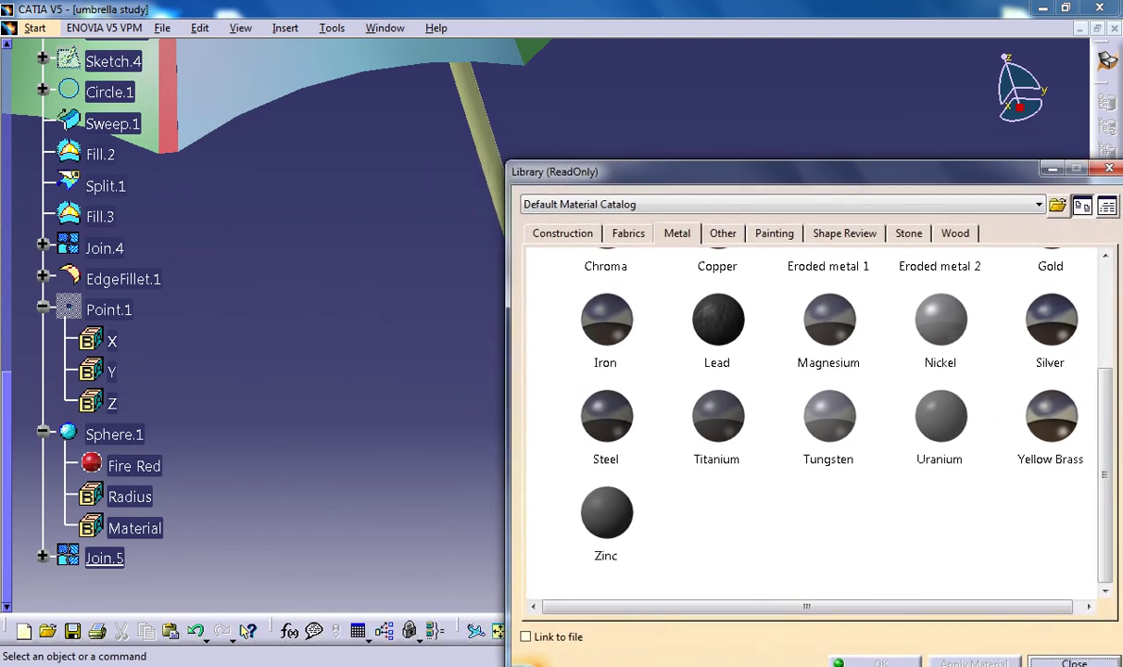
left_click_drag(607, 417, 470, 124)
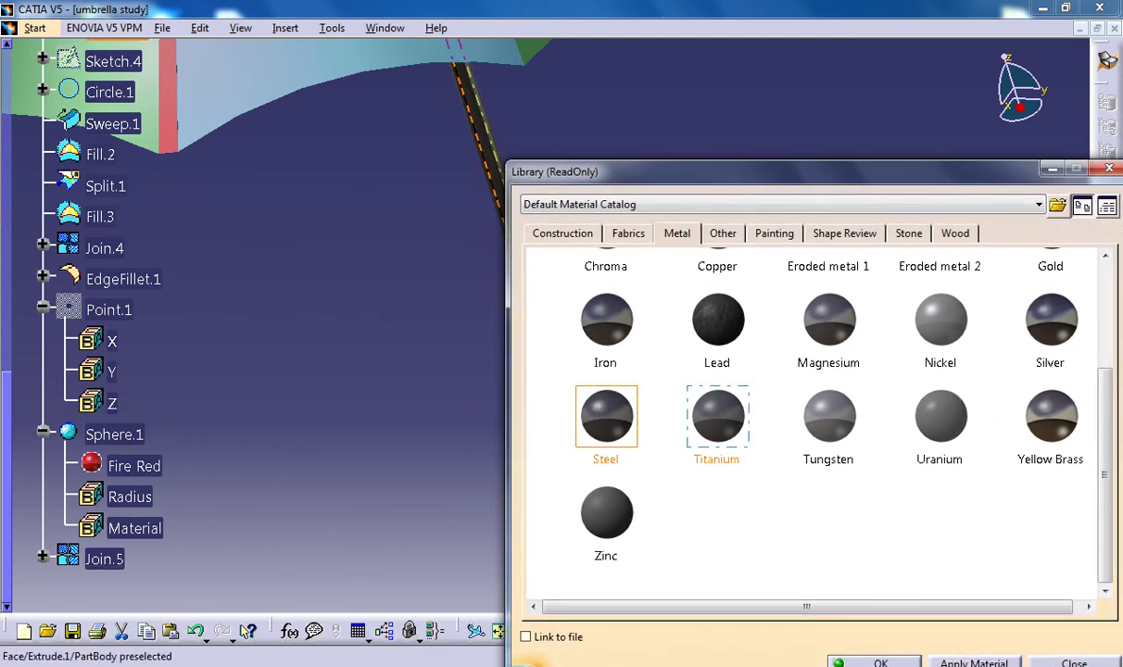
left_click(872, 662)
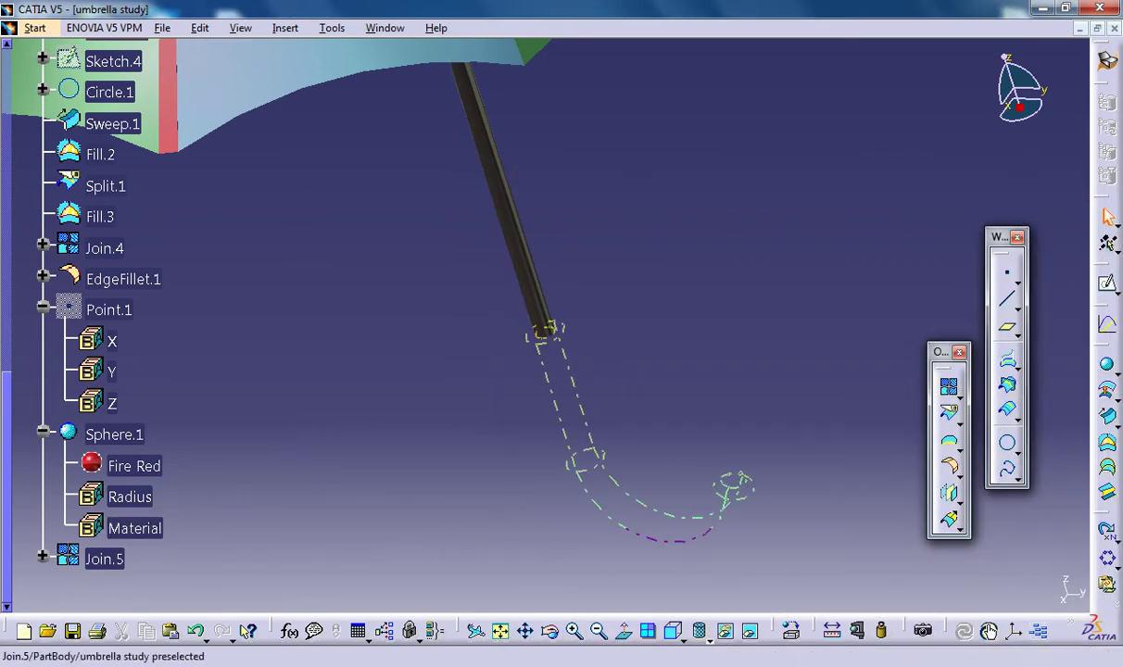
Define Join.5, the joined handle surface, as the in-work object
left_click(104, 558)
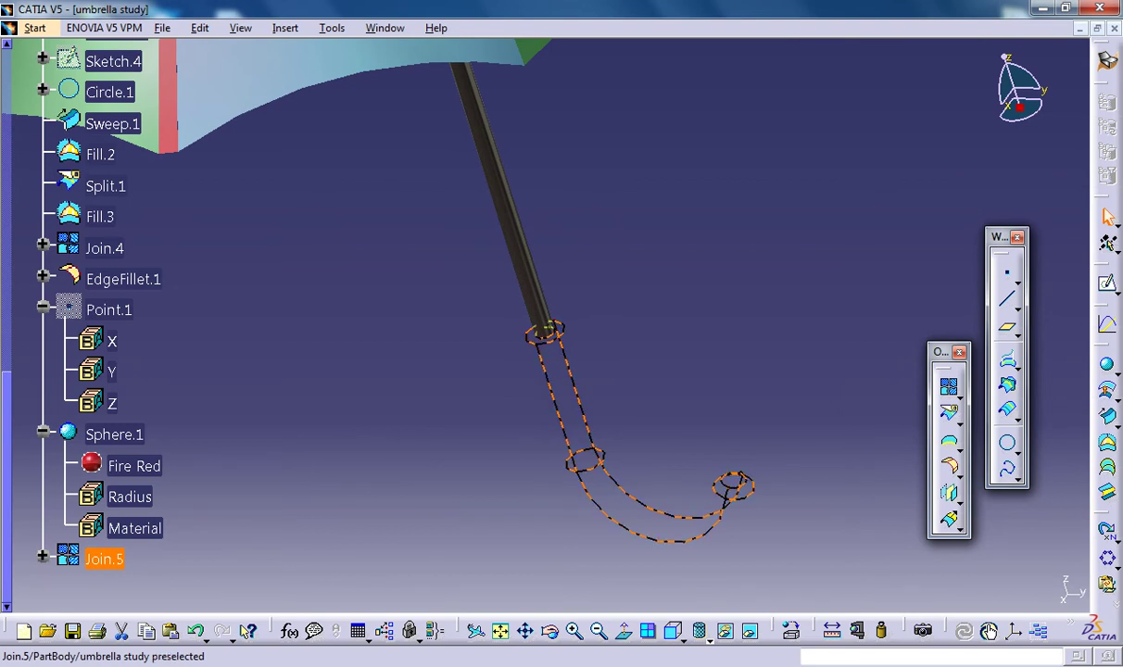
right_click(104, 184)
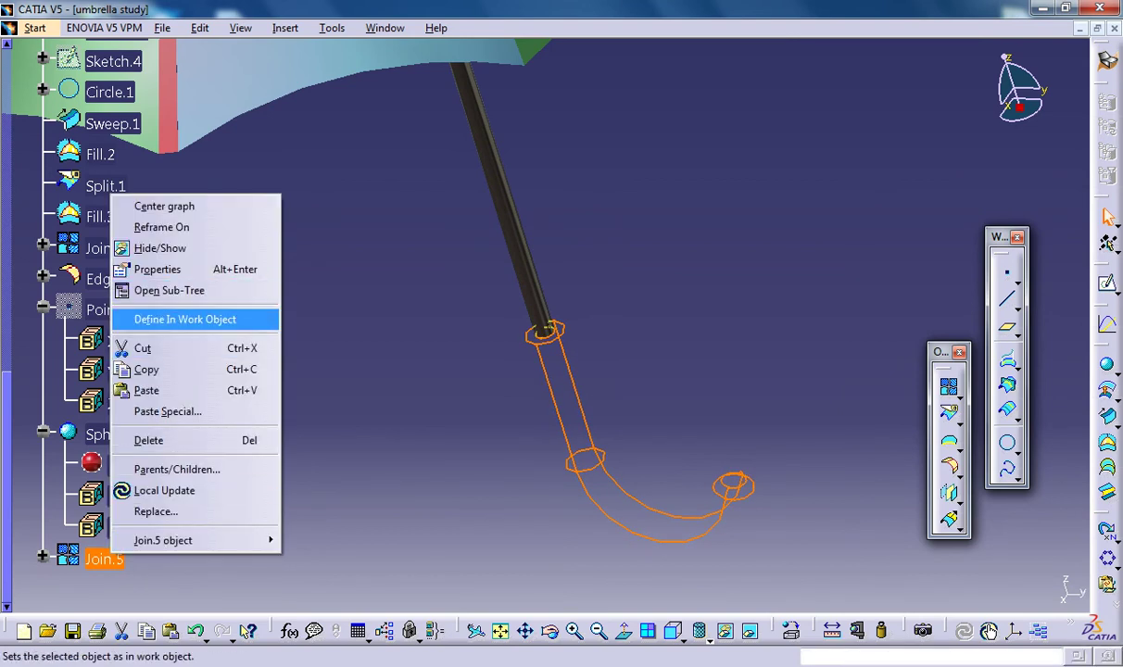
left_click(186, 318)
middle_click_drag(525, 269, 525, 371)
middle_click_drag(604, 159, 553, 227)
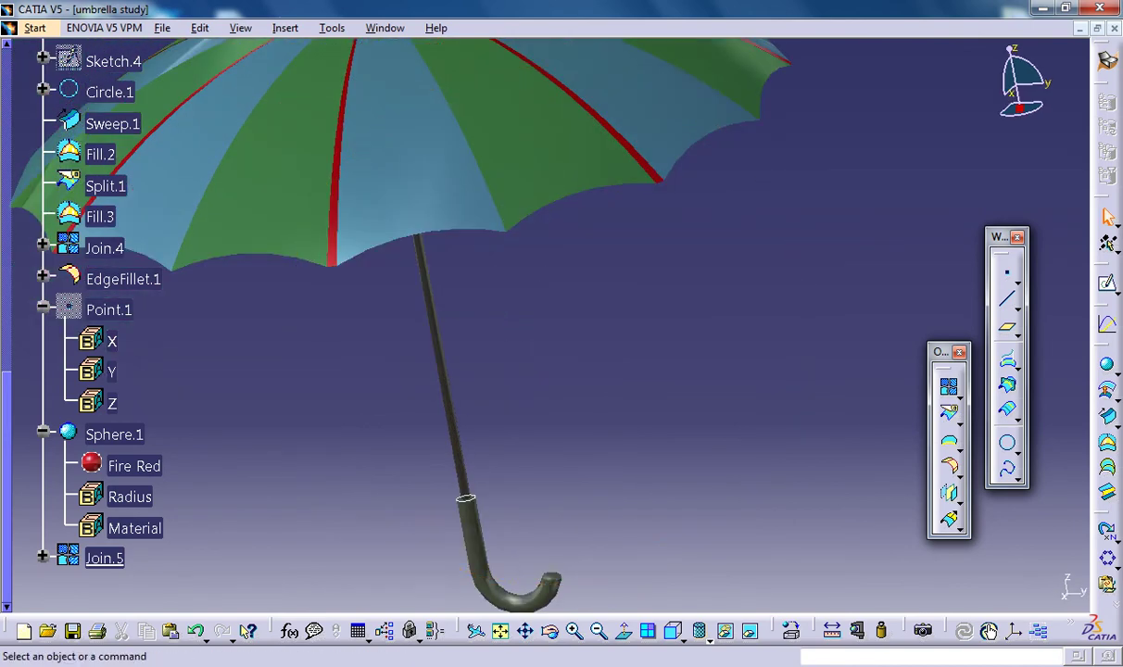
middle_click_drag(522, 226, 509, 276)
middle_click_drag(501, 165, 506, 287)
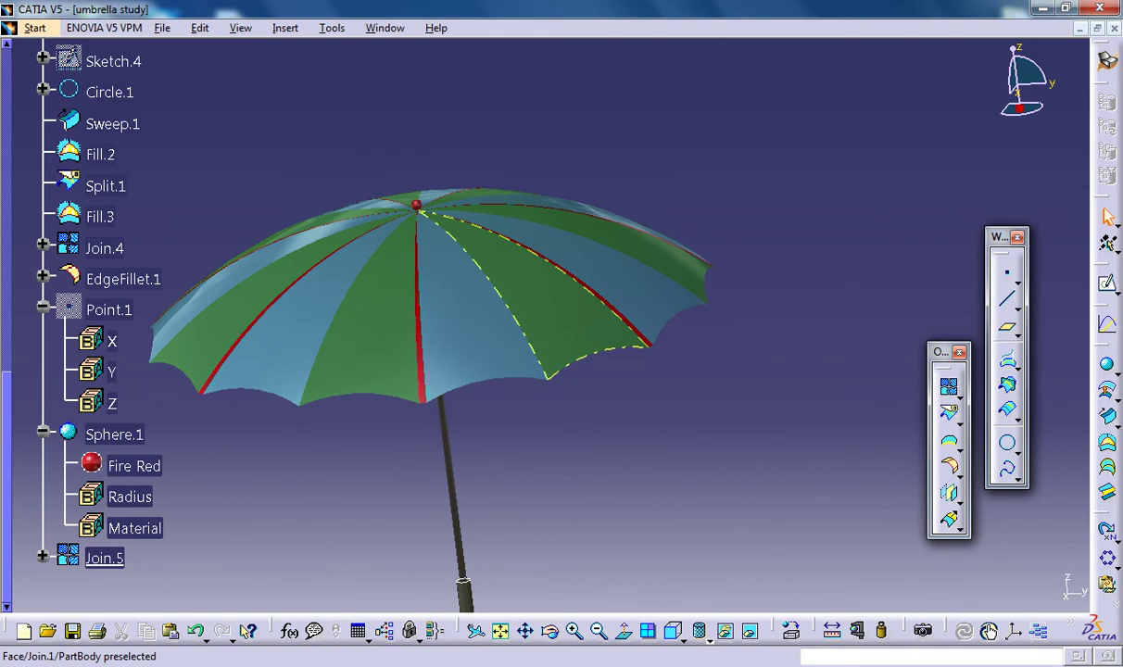